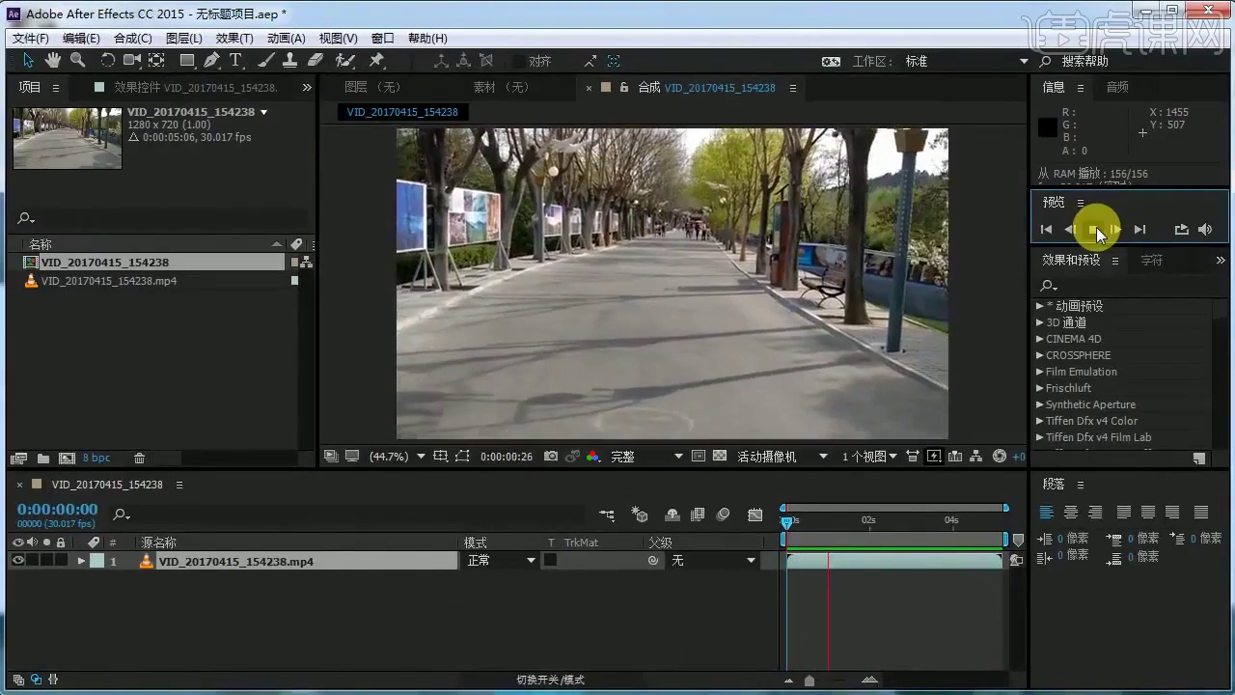
- Stop the preview playback and locate the Warp Stabilizer VFX (变形稳定器 VFX) command among the Distort effects and animation commands
{"action": "left_click", "coordinate": [1096, 227]}
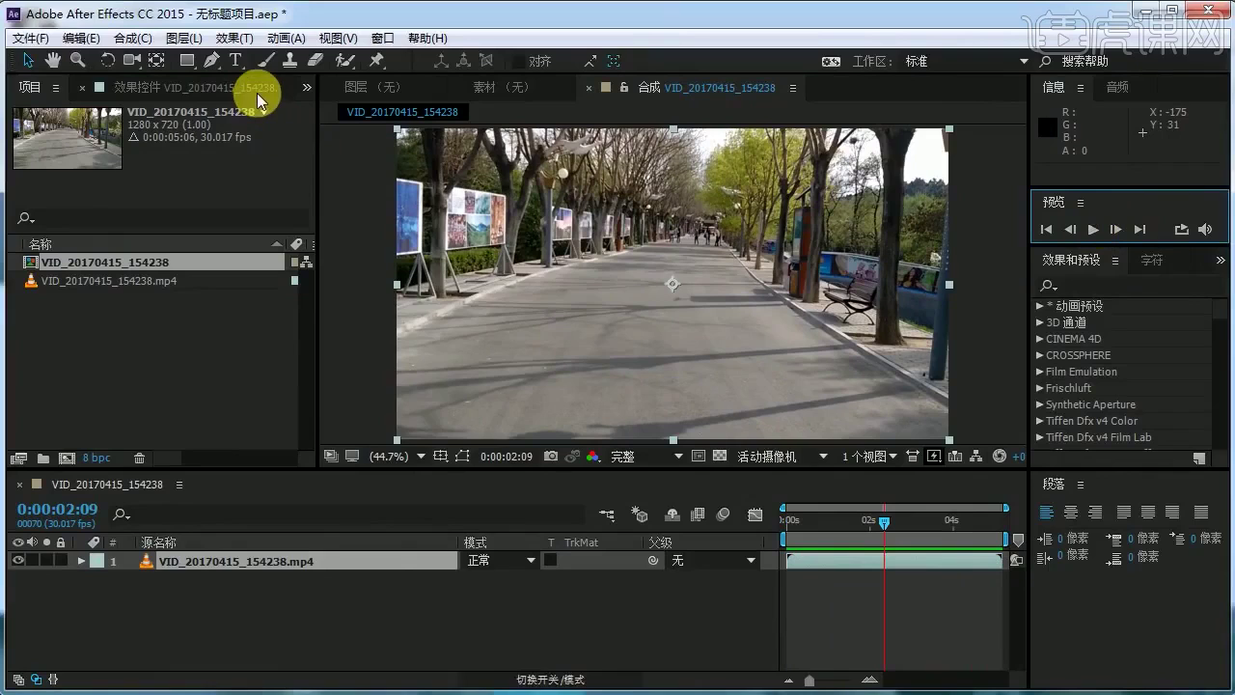
{"action": "left_click", "coordinate": [236, 39]}
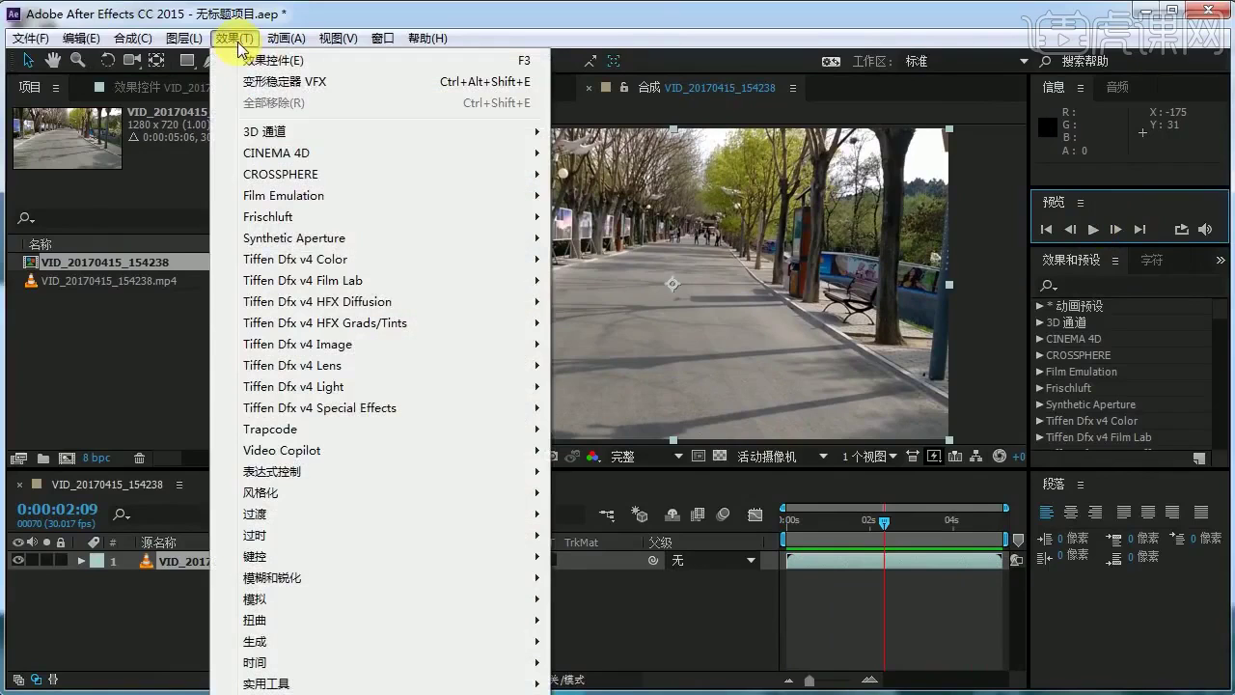
{"action": "mouse_move", "coordinate": [276, 622]}
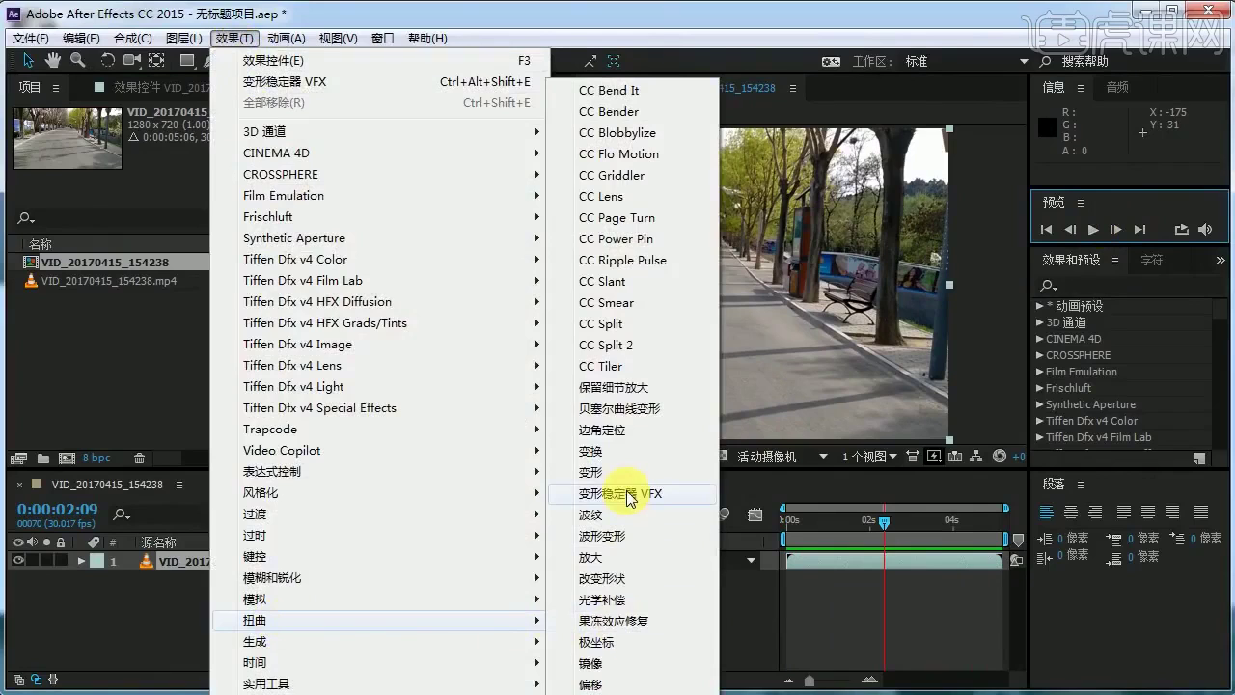
{"action": "left_click", "coordinate": [287, 39]}
{"action": "left_click", "coordinate": [287, 38]}
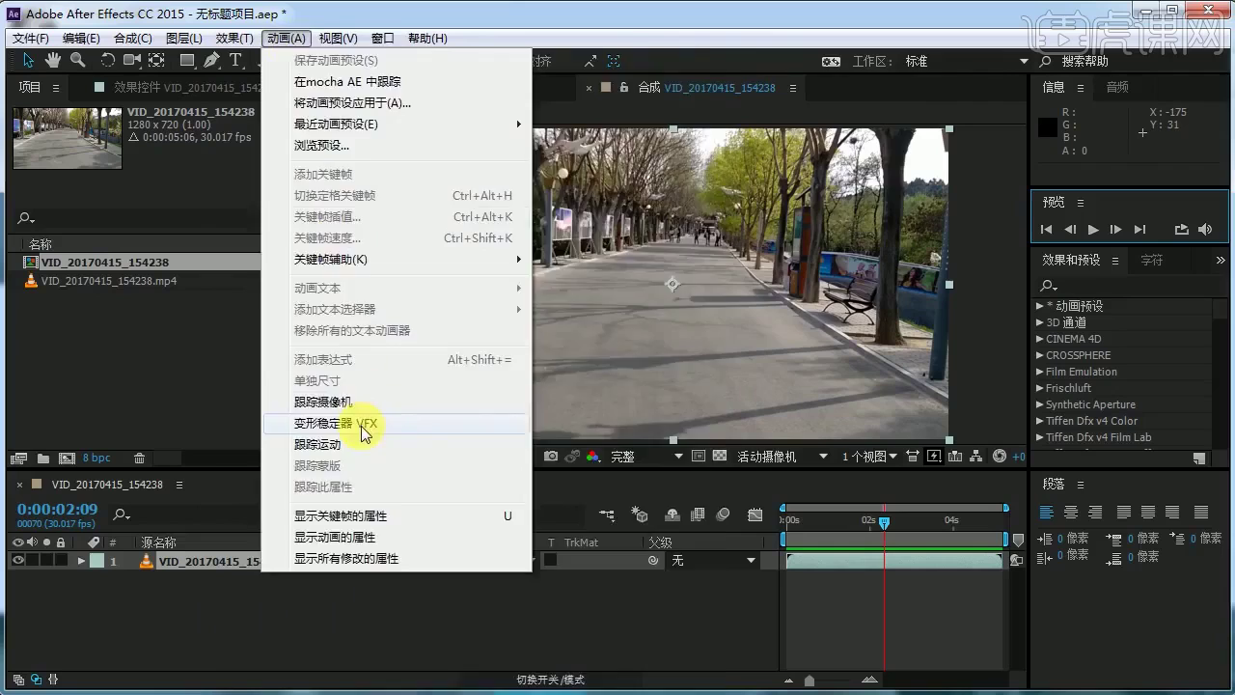
- Display the Tracker (跟踪器) controls and switch the workspace to Motion Tracking (运动跟踪)
{"action": "mouse_move", "coordinate": [383, 39]}
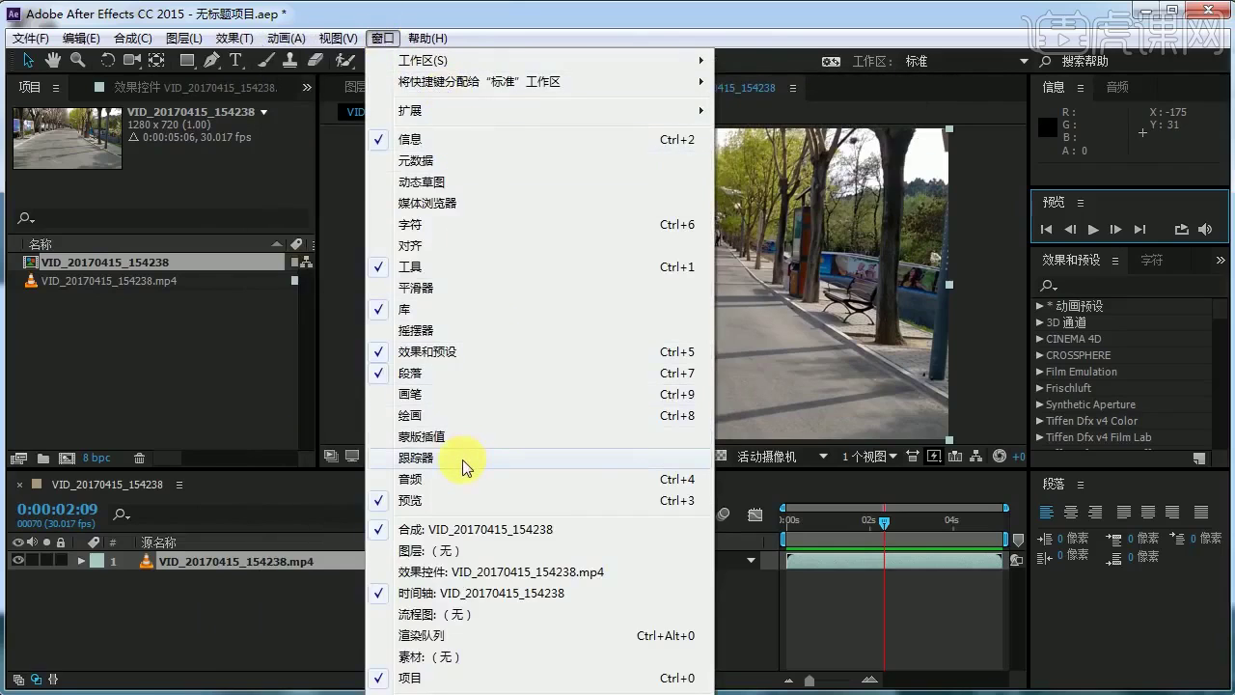
{"action": "left_click", "coordinate": [463, 460]}
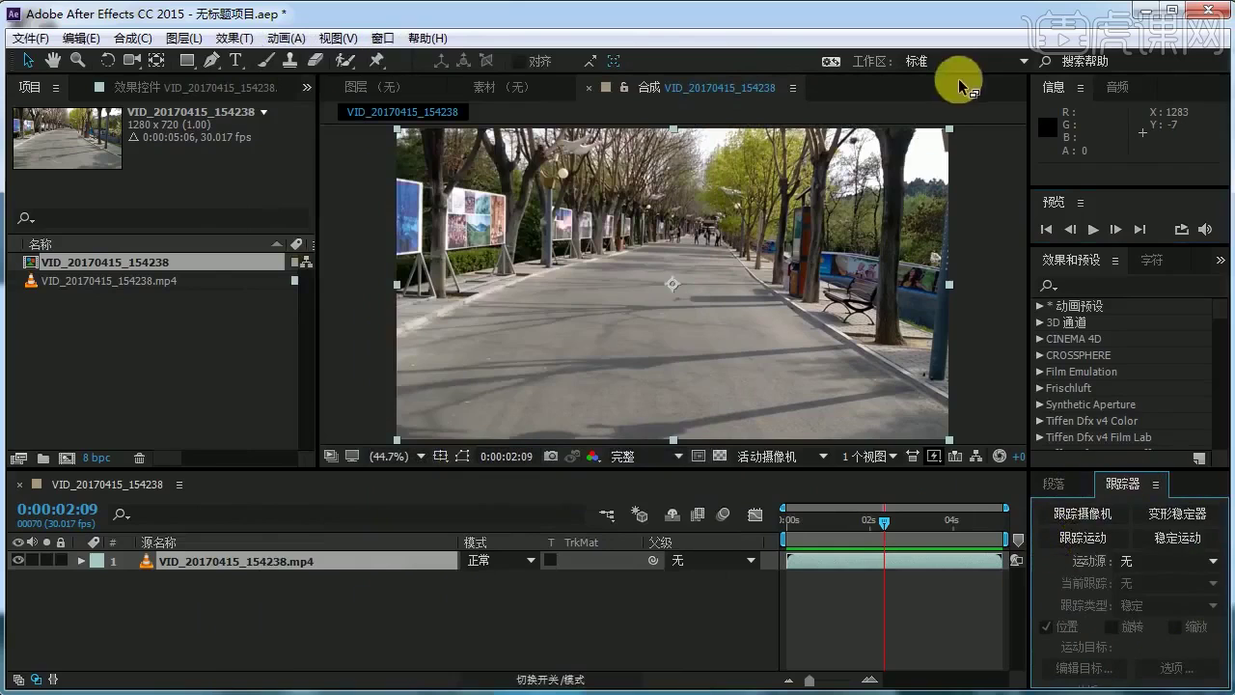
{"action": "left_click", "coordinate": [1024, 62]}
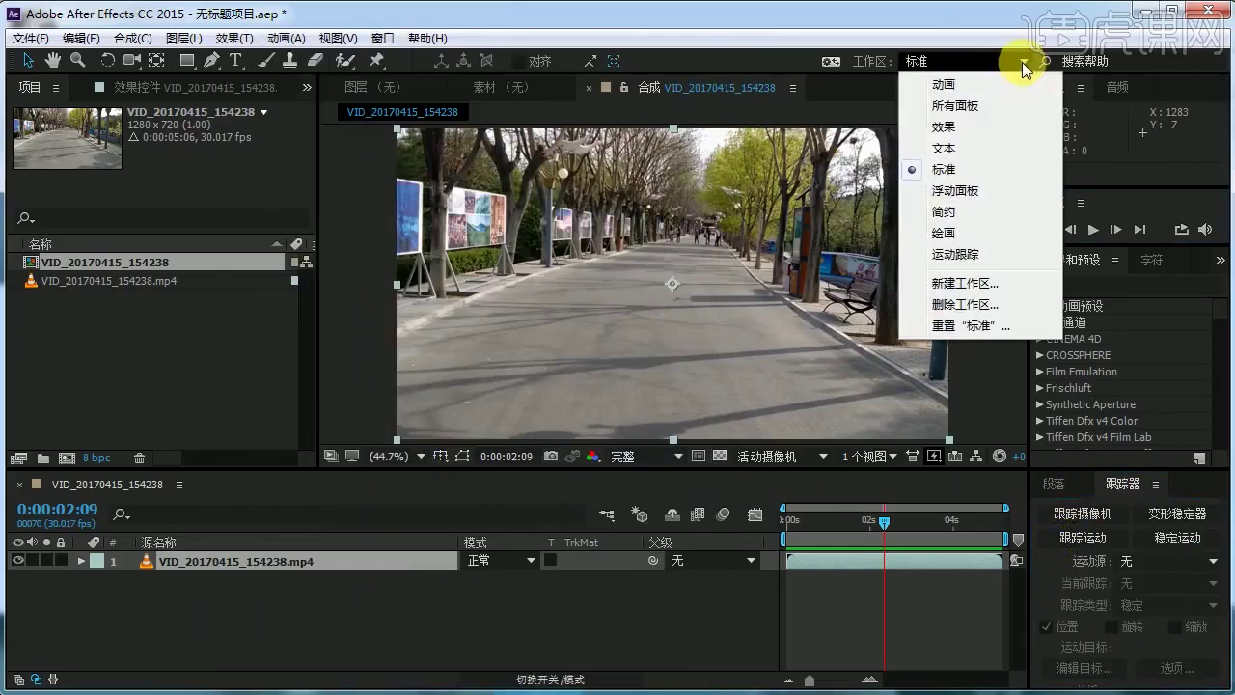
{"action": "left_click", "coordinate": [966, 256]}
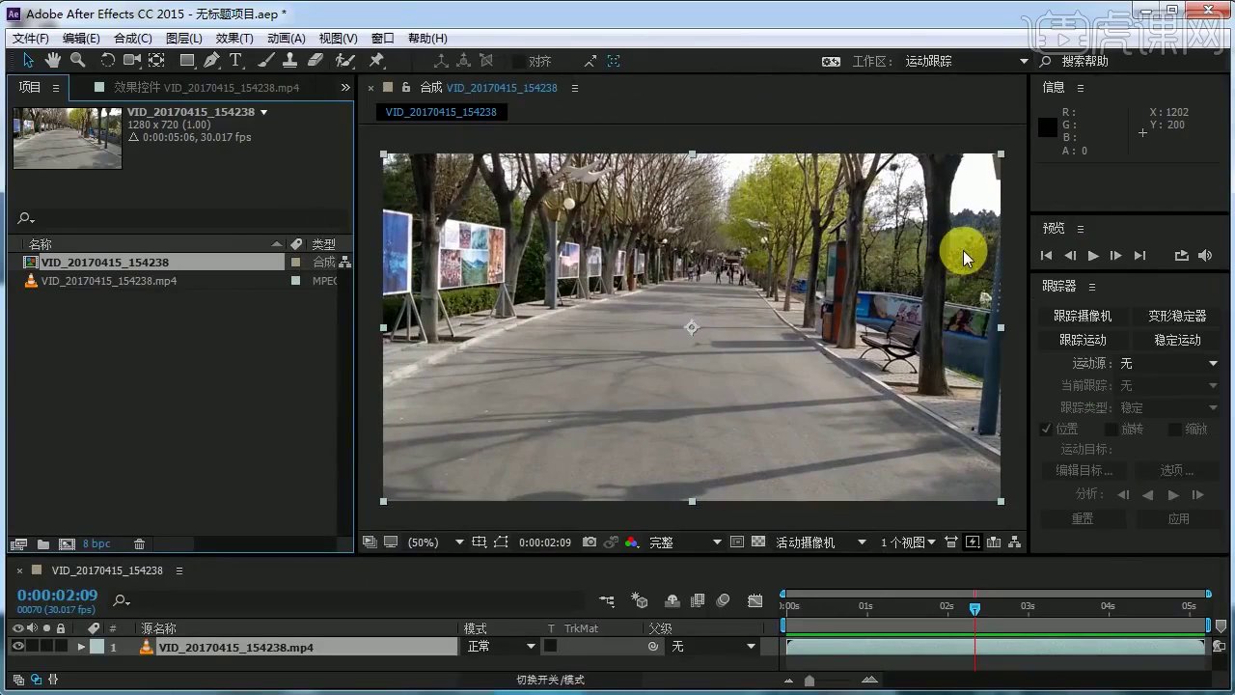
- Apply Warp Stabilizer (变形稳定器) to the VID_20170415_154238.mp4 layer and preview the stabilized clip from its first frame
{"action": "left_click", "coordinate": [385, 646]}
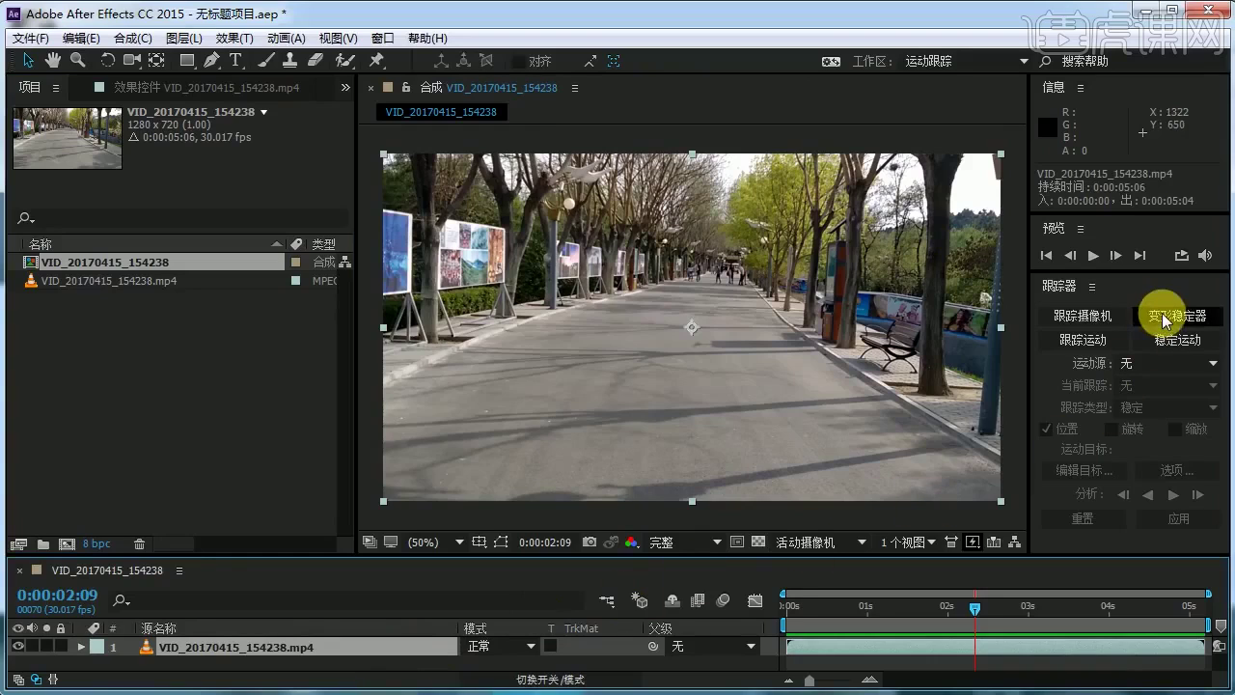
{"action": "left_click", "coordinate": [1191, 318]}
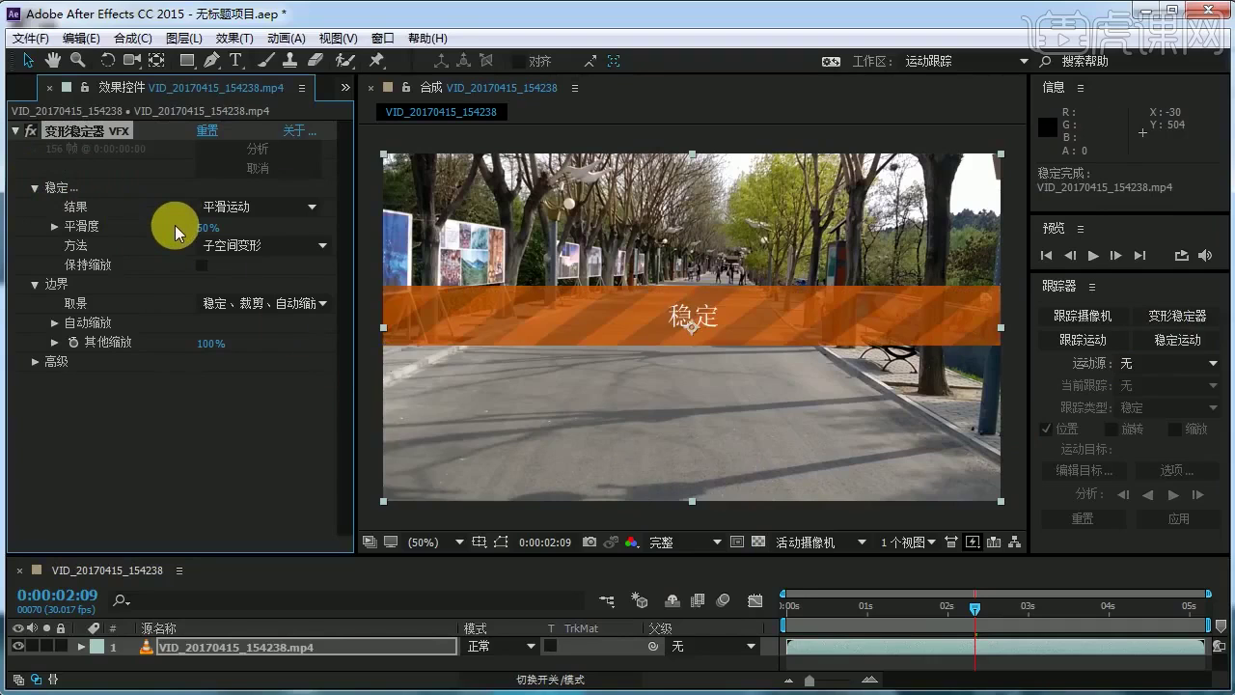
{"action": "left_click_drag", "start_coordinate": [967, 604], "coordinate": [776, 611]}
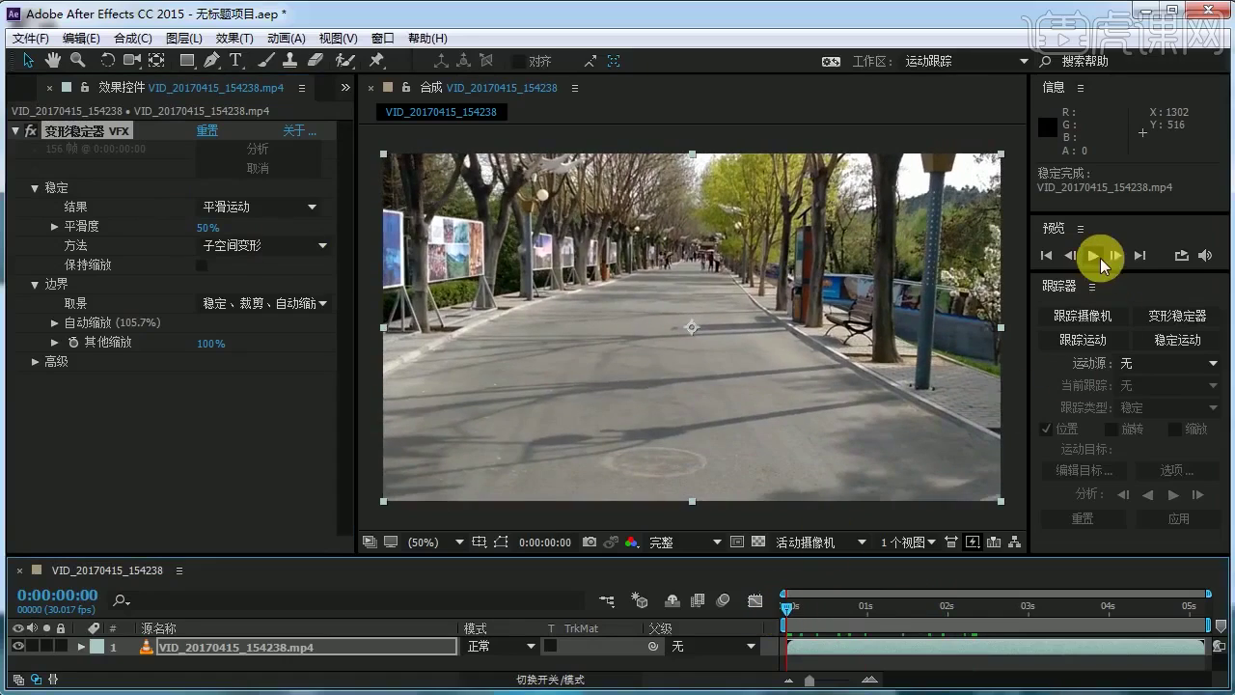
{"action": "left_click", "coordinate": [1100, 256]}
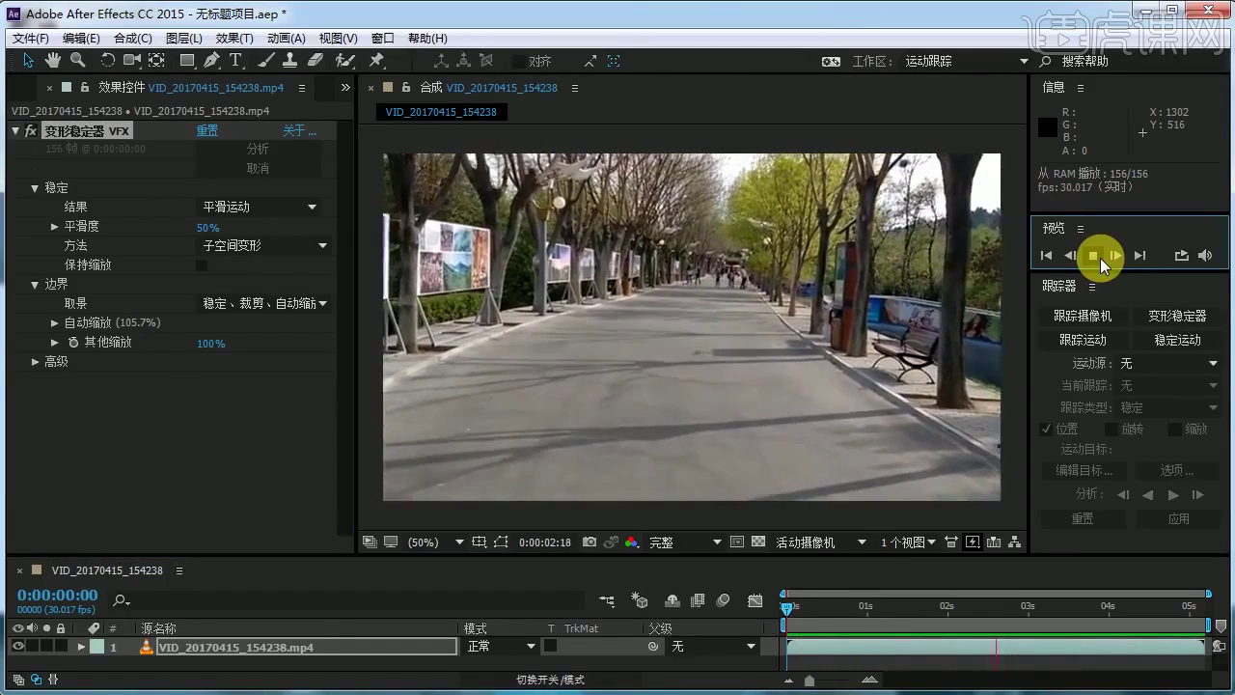
{"action": "left_click", "coordinate": [1100, 258]}
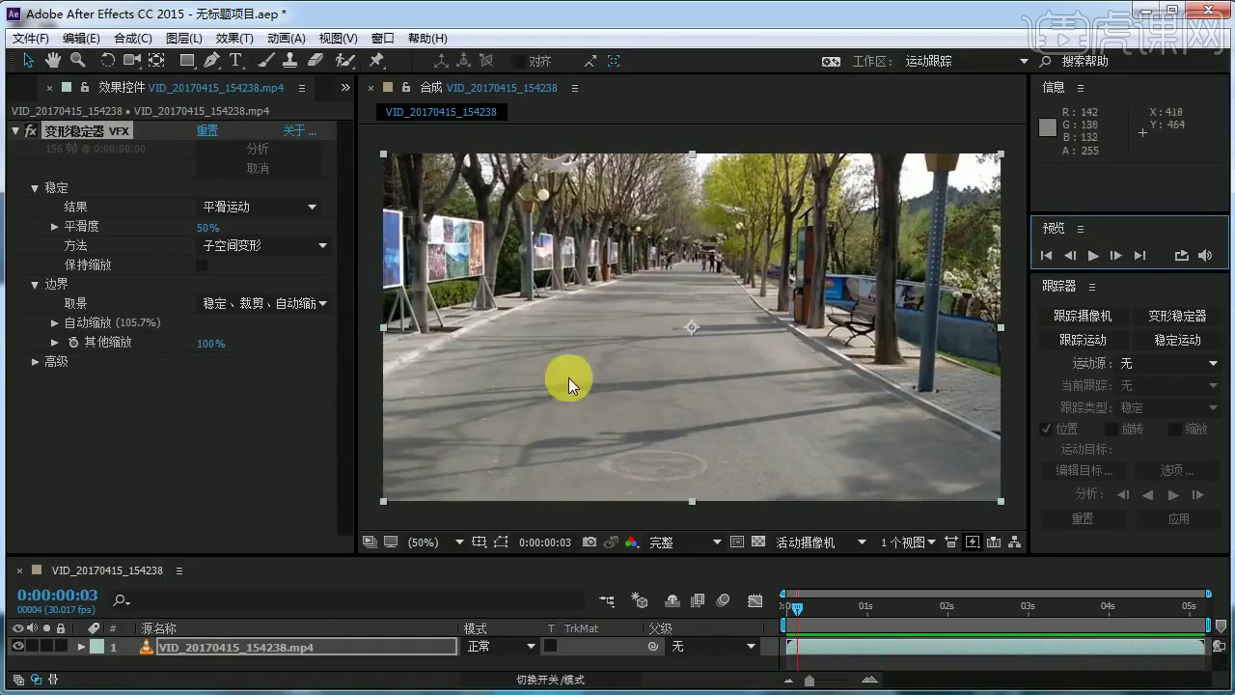
- Turn the Warp Stabilizer VFX effect off, preview the original footage for comparison, and re-enable the effect
{"action": "left_click", "coordinate": [31, 130]}
{"action": "left_click", "coordinate": [1097, 257]}
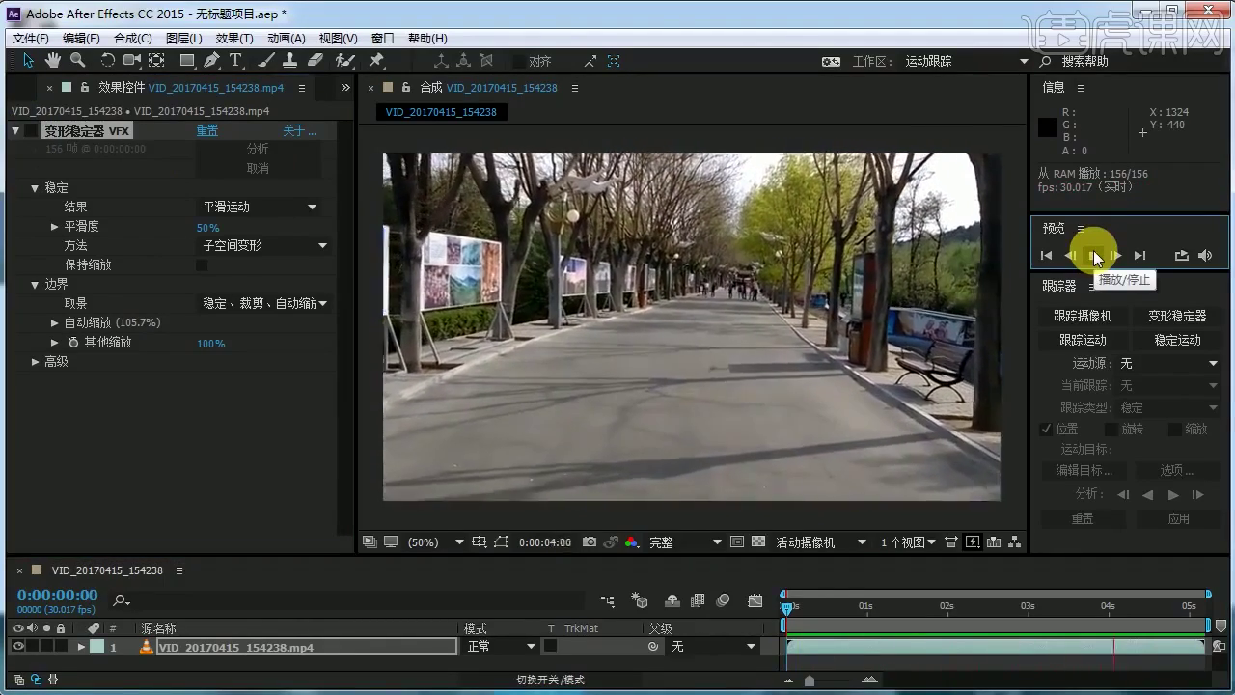
{"action": "left_click", "coordinate": [1096, 256]}
{"action": "left_click", "coordinate": [33, 140]}
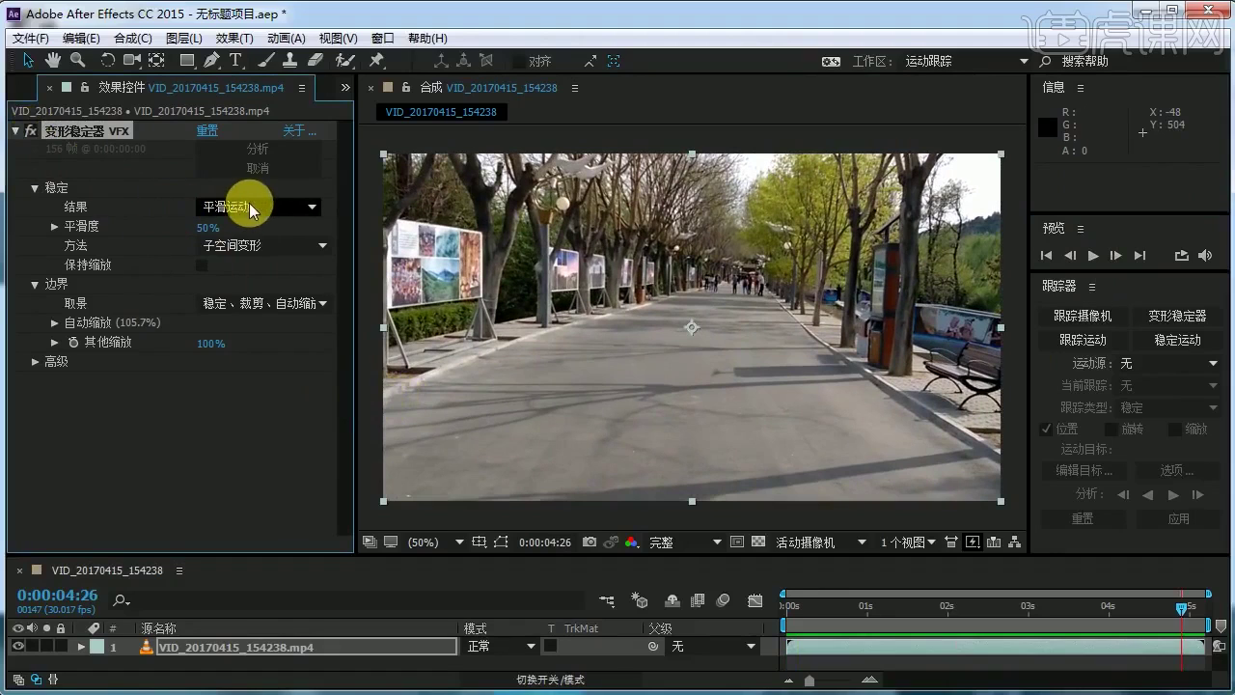
- Try the No Motion (无运动) stabilization result with a preview from the first frame, and restore Smooth Motion (平滑运动)
{"action": "left_click", "coordinate": [309, 211]}
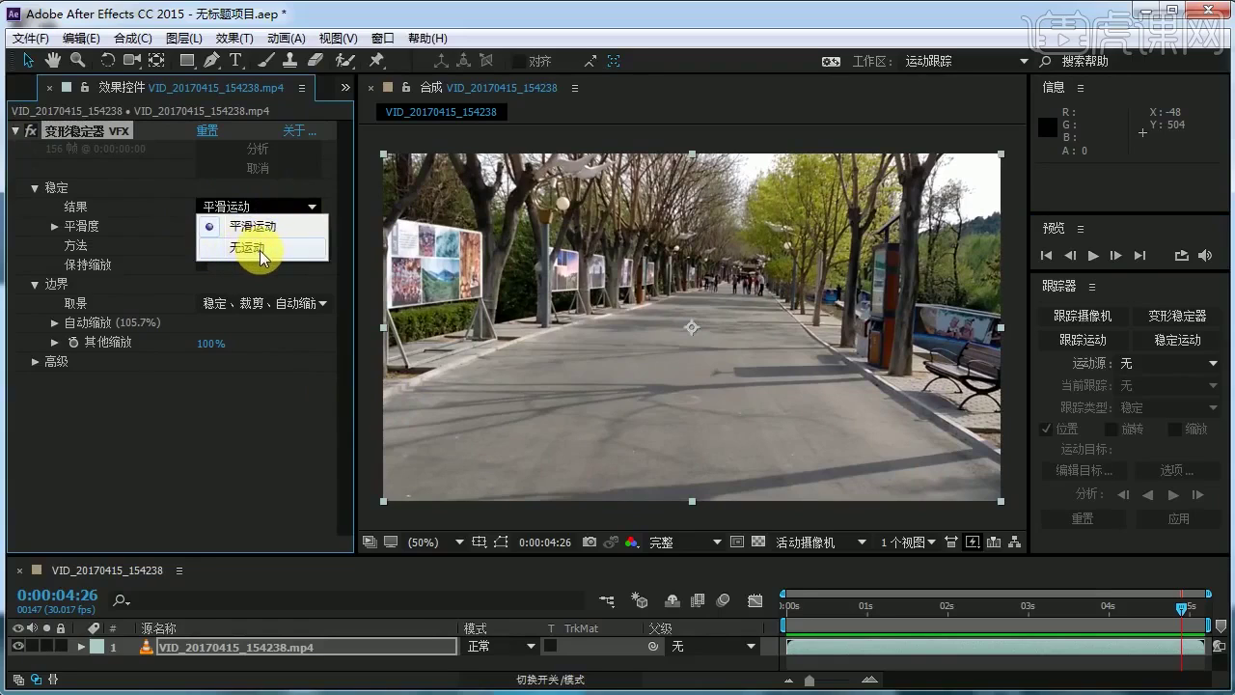
{"action": "left_click", "coordinate": [259, 251]}
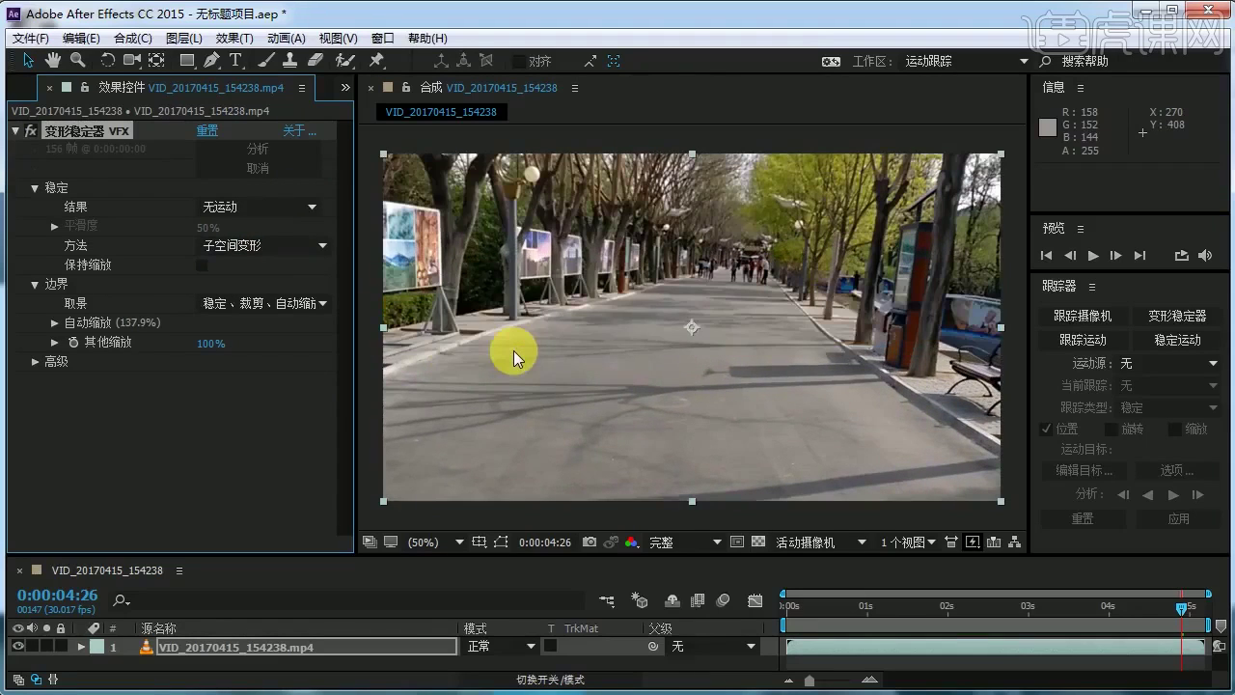
{"action": "left_click_drag", "start_coordinate": [1182, 606], "coordinate": [753, 596]}
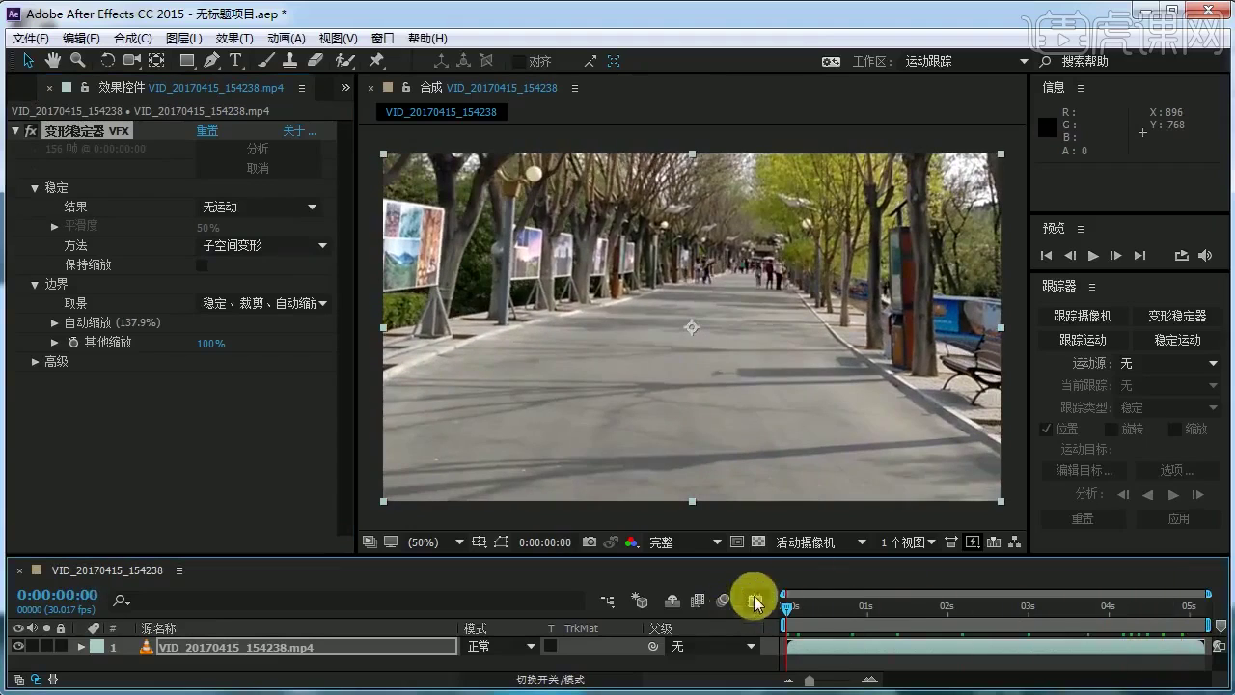
{"action": "left_click", "coordinate": [1095, 256]}
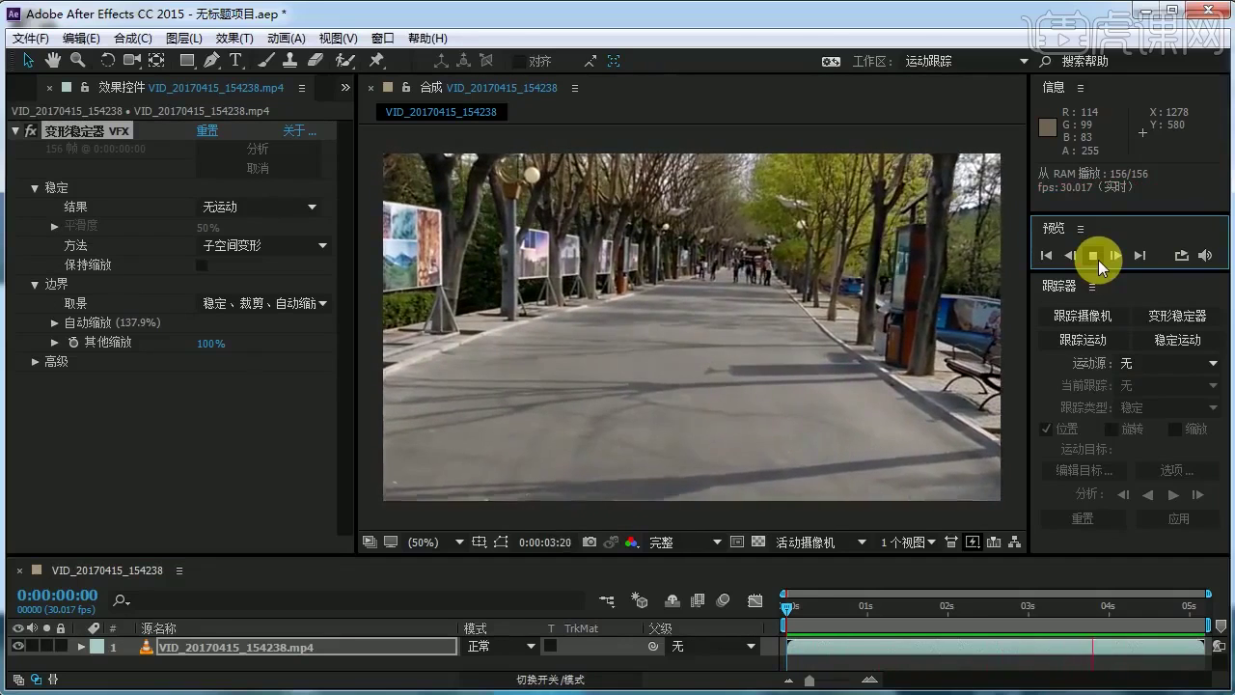
{"action": "left_click", "coordinate": [1093, 254]}
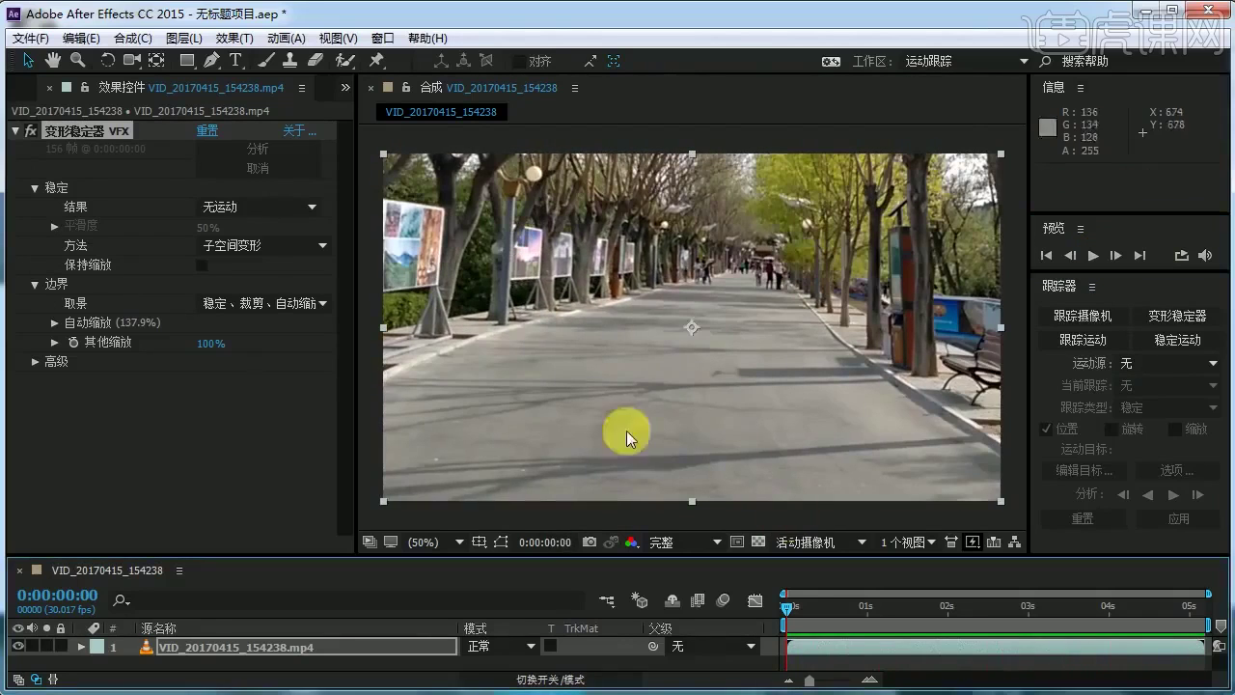
{"action": "left_click", "coordinate": [273, 212]}
{"action": "left_click", "coordinate": [270, 224]}
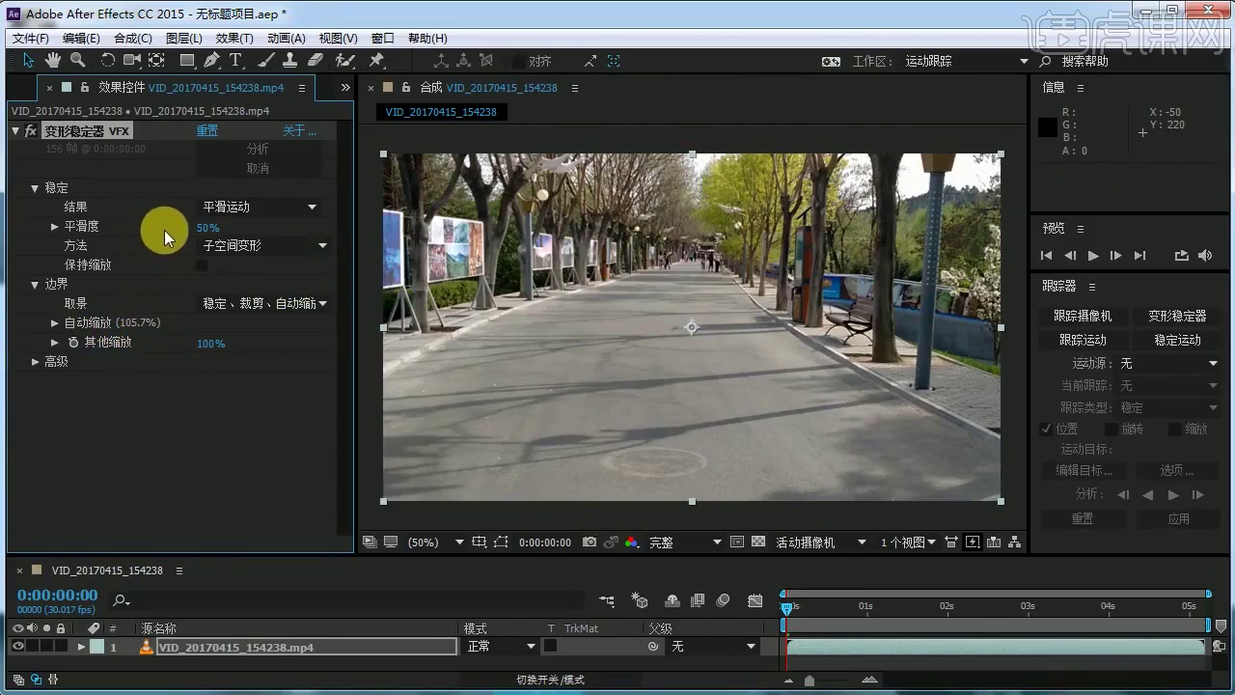
- Try a stabilizer smoothness (平滑度) of 222% and bring it down to 53%
{"action": "left_click_drag", "start_coordinate": [214, 236], "coordinate": [381, 234]}
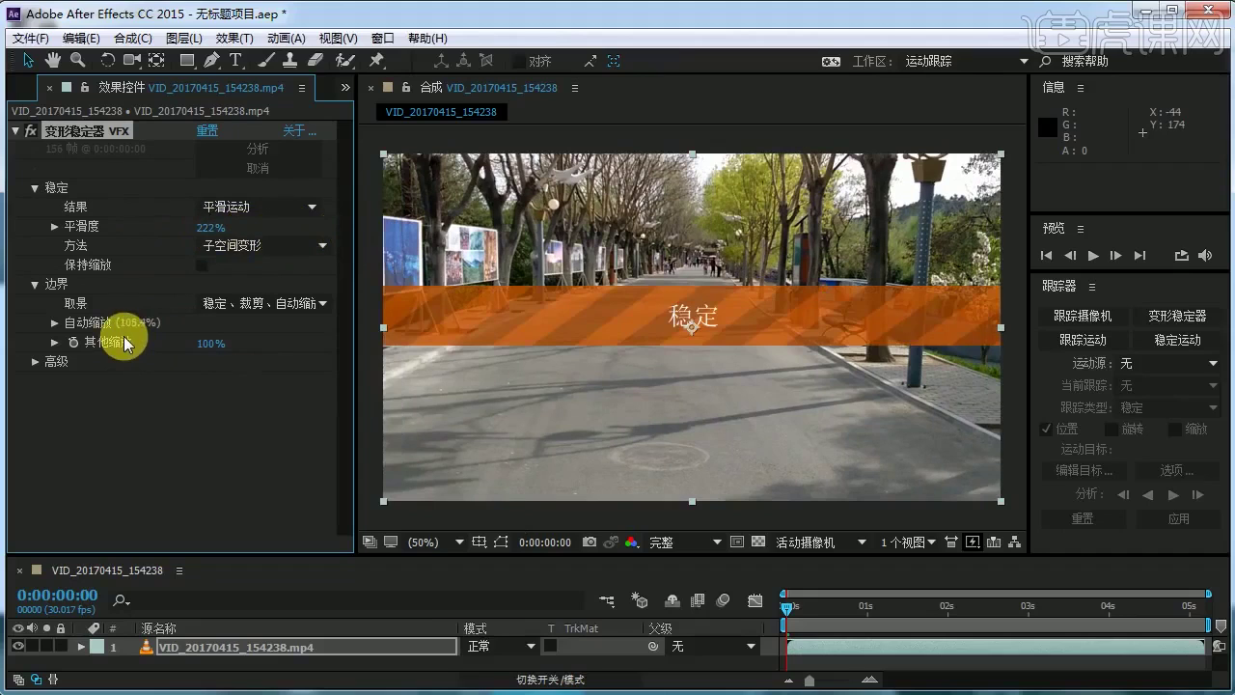
{"action": "left_click_drag", "start_coordinate": [210, 235], "coordinate": [68, 240]}
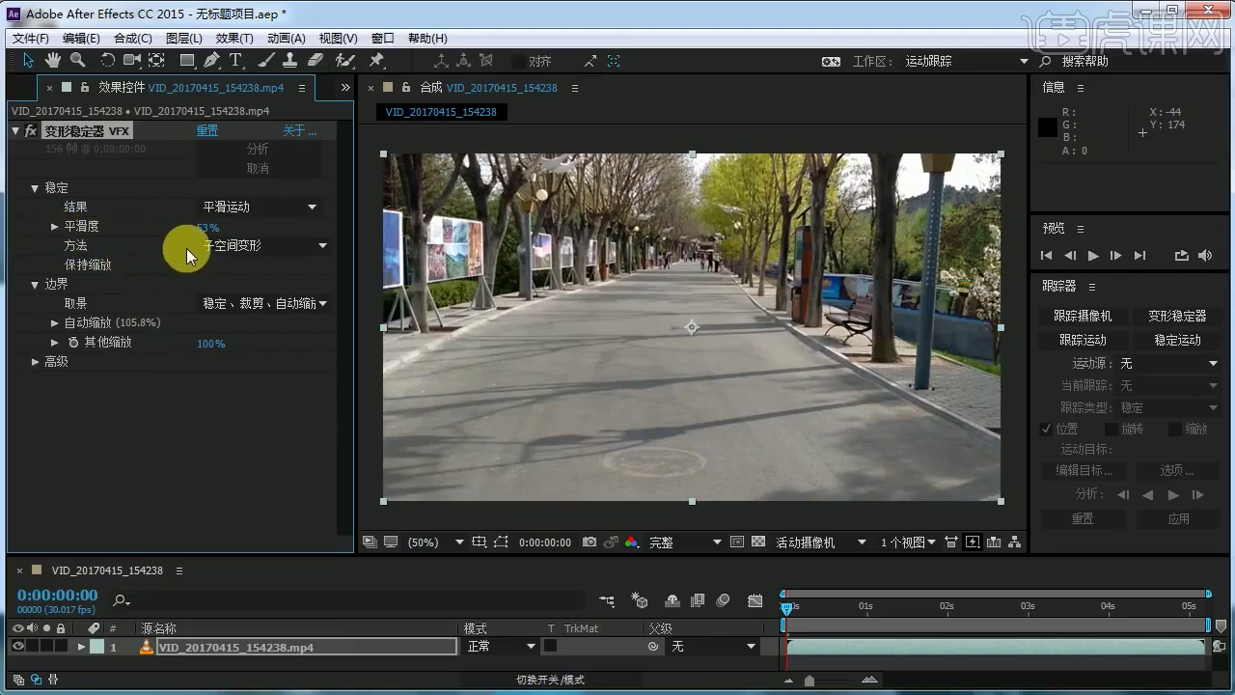
- Try the Position, Scale, Rotation (位置、缩放、旋转) stabilization method with a preview, and restore Subspace Warp (子空间变形)
{"action": "left_click", "coordinate": [321, 247]}
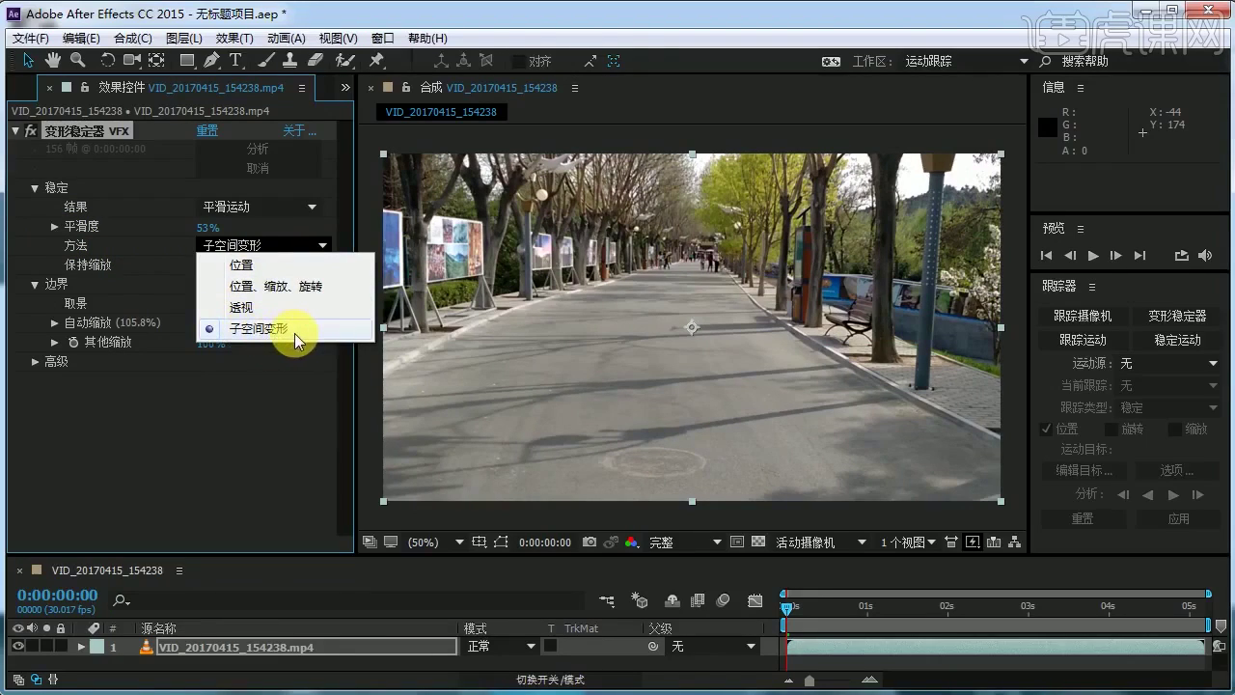
{"action": "left_click", "coordinate": [233, 286]}
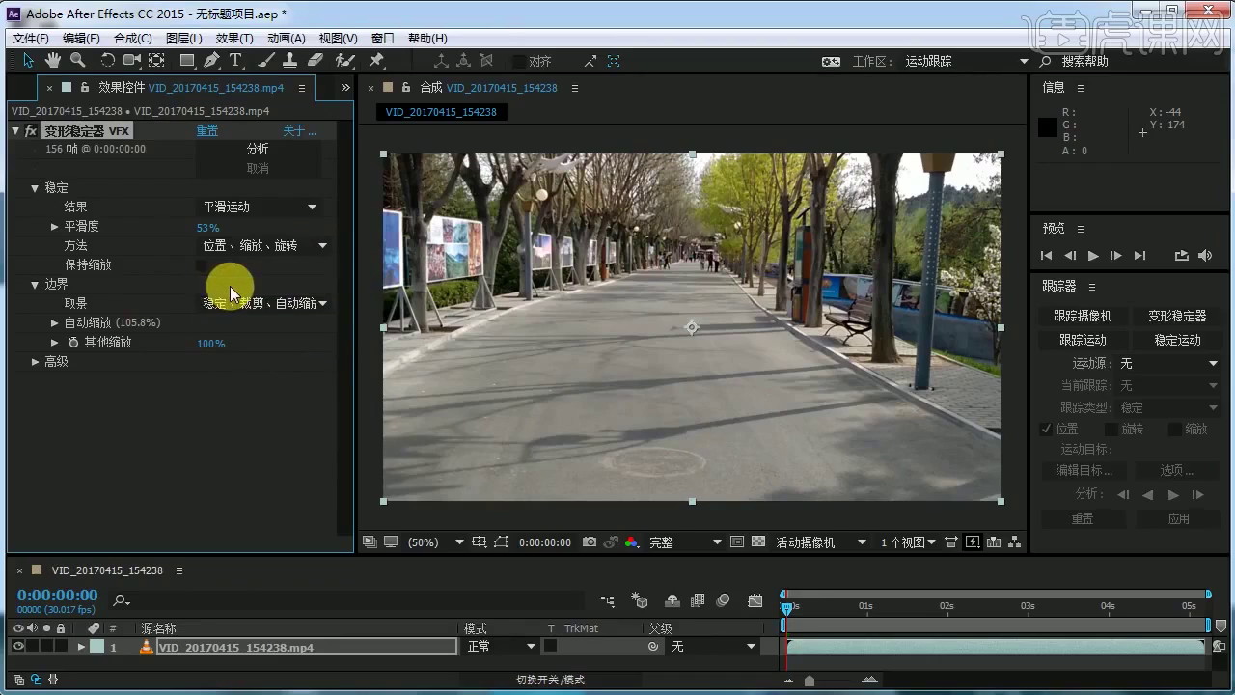
{"action": "left_click", "coordinate": [1092, 255]}
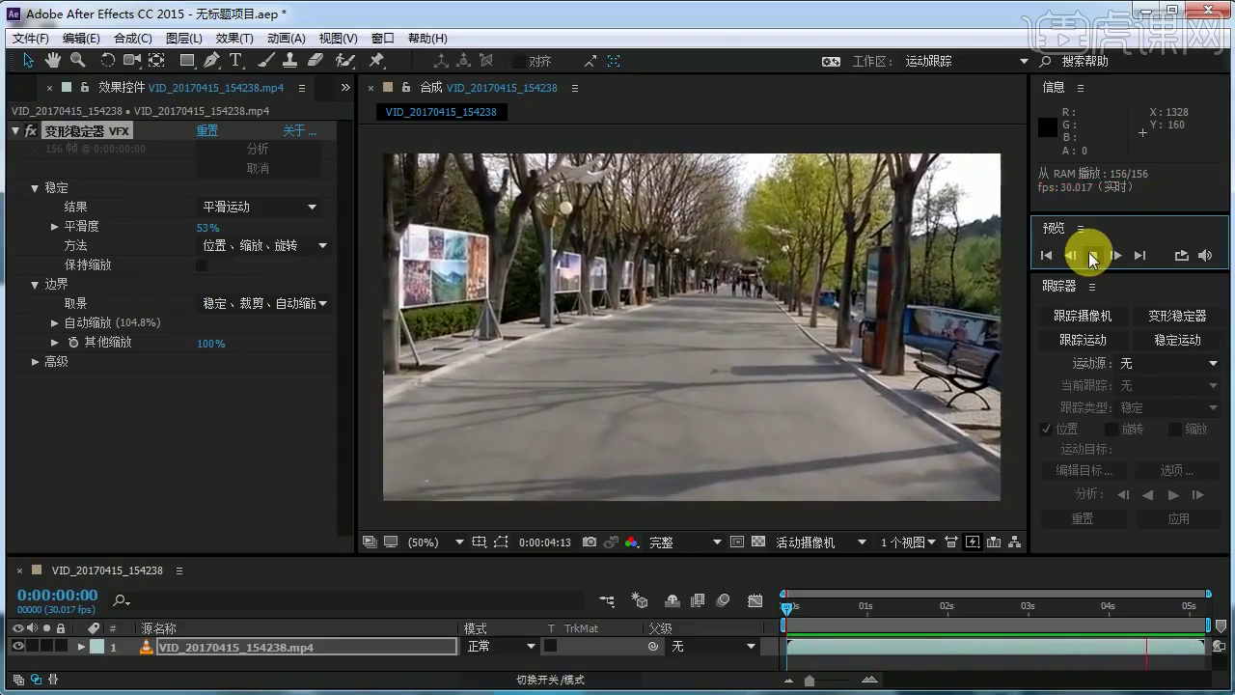
{"action": "left_click", "coordinate": [1091, 256]}
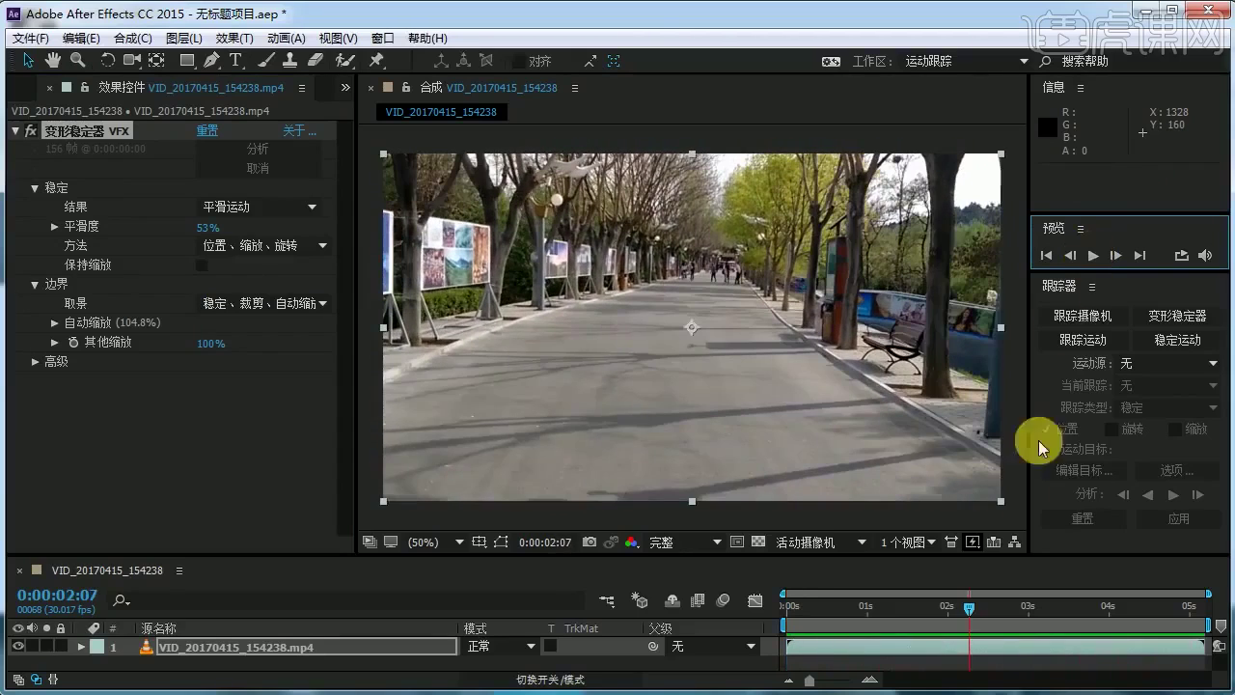
{"action": "left_click", "coordinate": [314, 247]}
{"action": "left_click", "coordinate": [282, 328]}
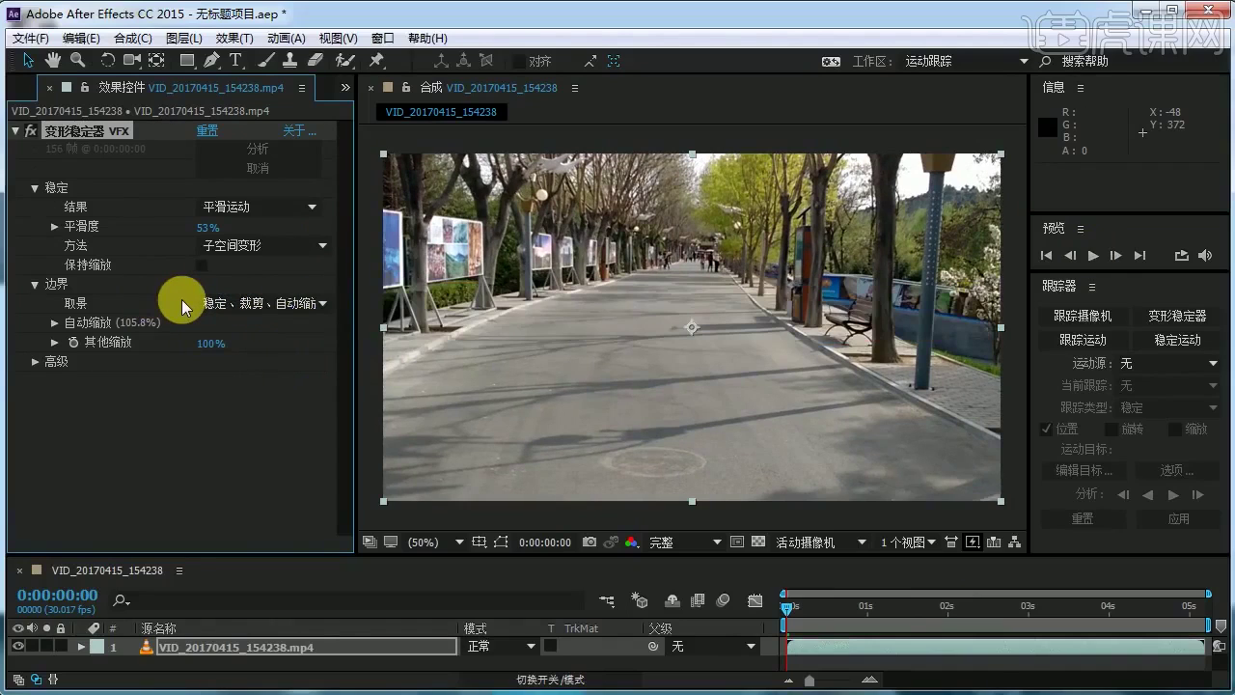
- Review the stabilizer's framing (取景) options and enable Show Track Points (显示跟踪点) in its advanced settings
{"action": "left_click", "coordinate": [322, 303]}
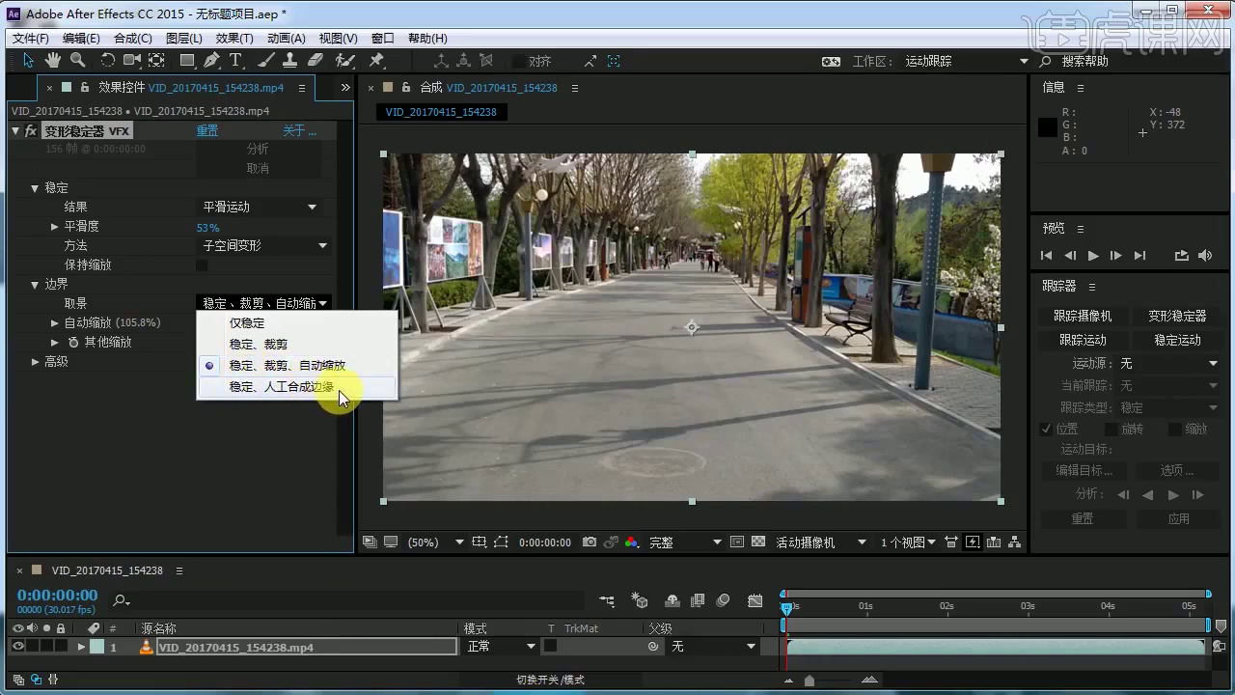
{"action": "left_click", "coordinate": [286, 425]}
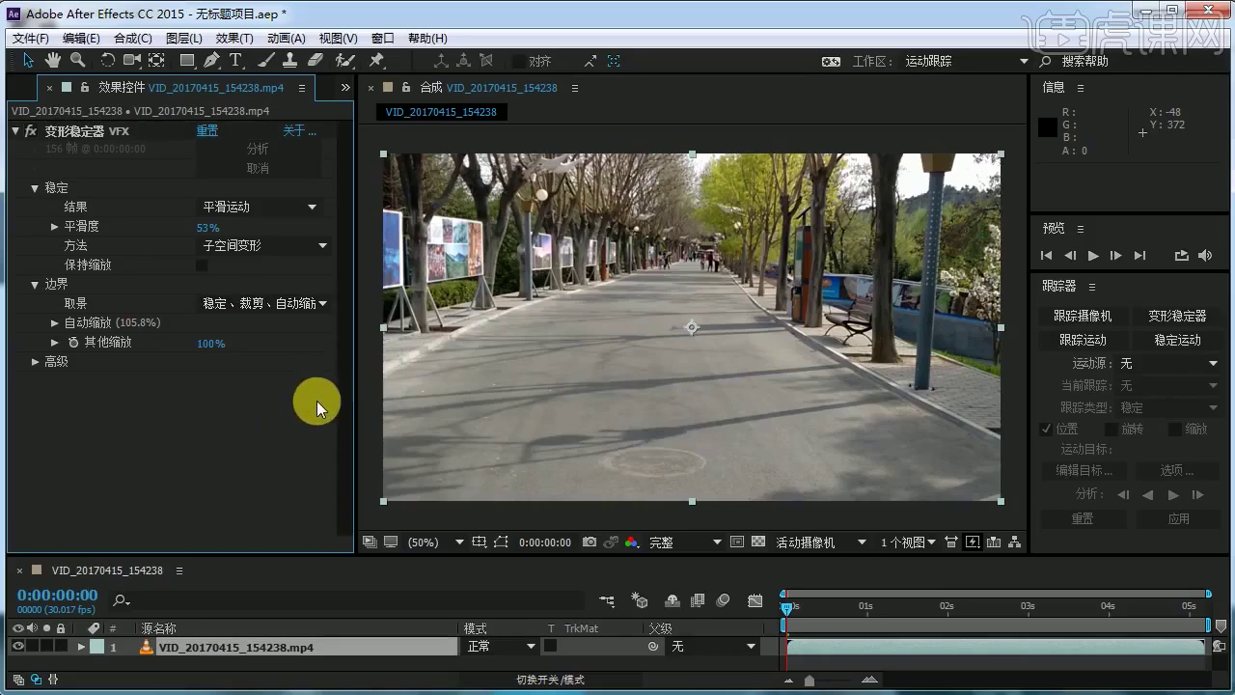
{"action": "left_click", "coordinate": [34, 362]}
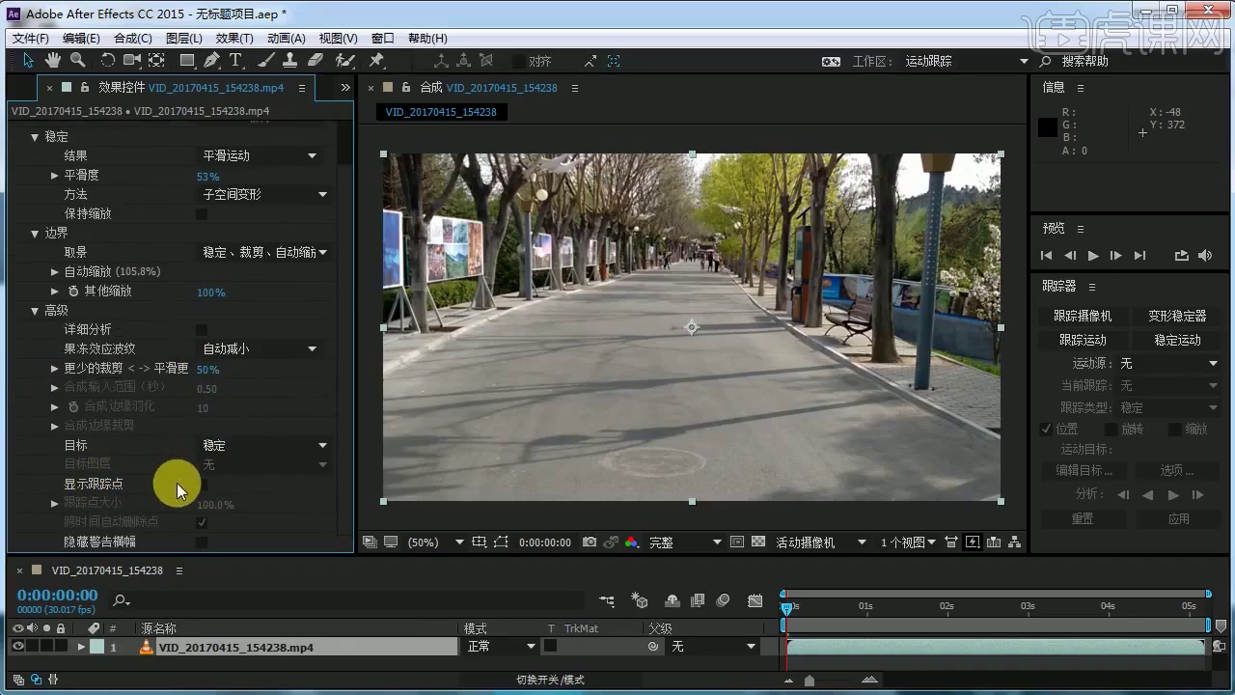
{"action": "left_click", "coordinate": [201, 483]}
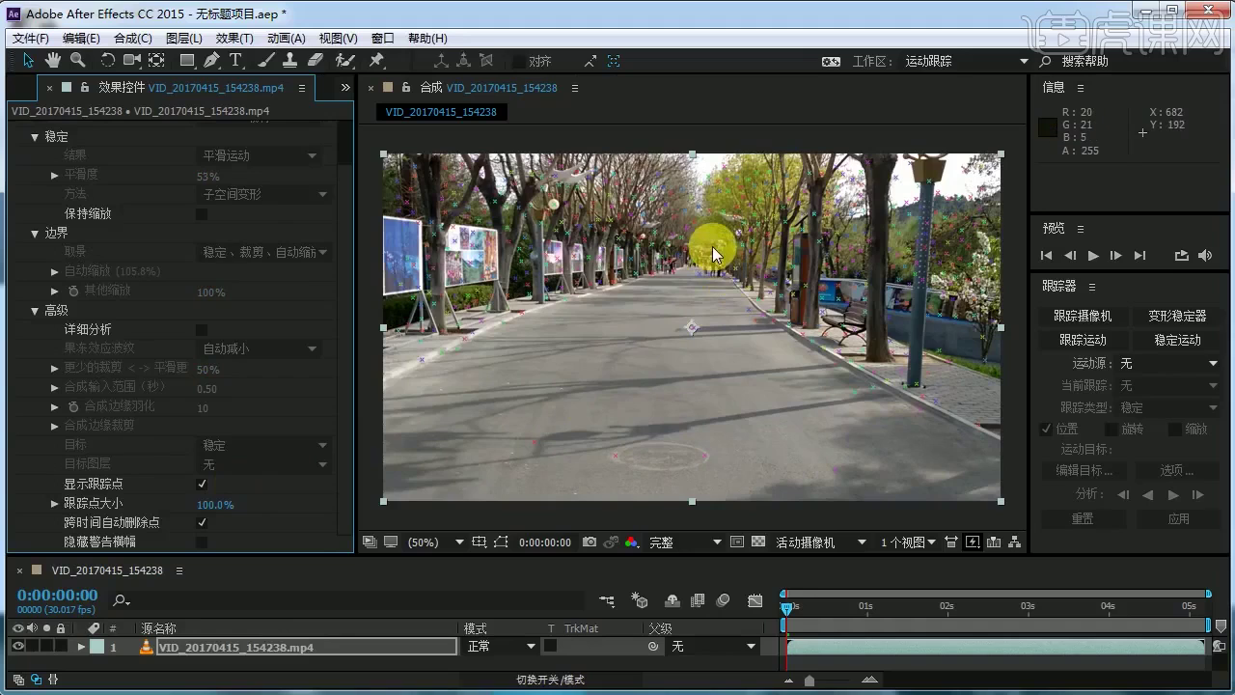
- Delete the track points around the pedestrians at the far end of the road in the first frame
{"action": "key", "text": "period"}
{"action": "key", "text": "period"}
{"action": "key", "text": "period"}
{"action": "left_click_drag", "start_coordinate": [712, 253], "coordinate": [725, 518]}
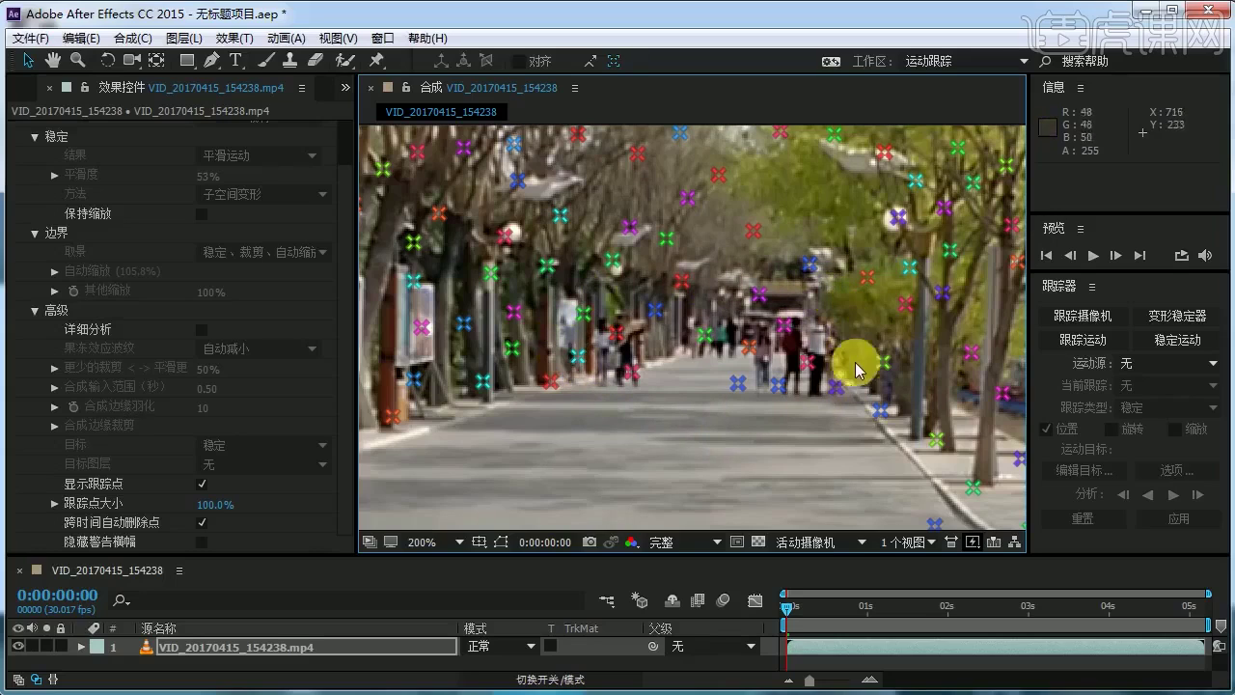
{"action": "mouse_move", "coordinate": [662, 409]}
{"action": "left_mouse_down"}
{"action": "mouse_move", "coordinate": [607, 395]}
{"action": "mouse_move", "coordinate": [549, 341]}
{"action": "mouse_move", "coordinate": [596, 294]}
{"action": "mouse_move", "coordinate": [787, 289]}
{"action": "mouse_move", "coordinate": [843, 311]}
{"action": "mouse_move", "coordinate": [875, 380]}
{"action": "mouse_move", "coordinate": [847, 415]}
{"action": "left_mouse_up"}
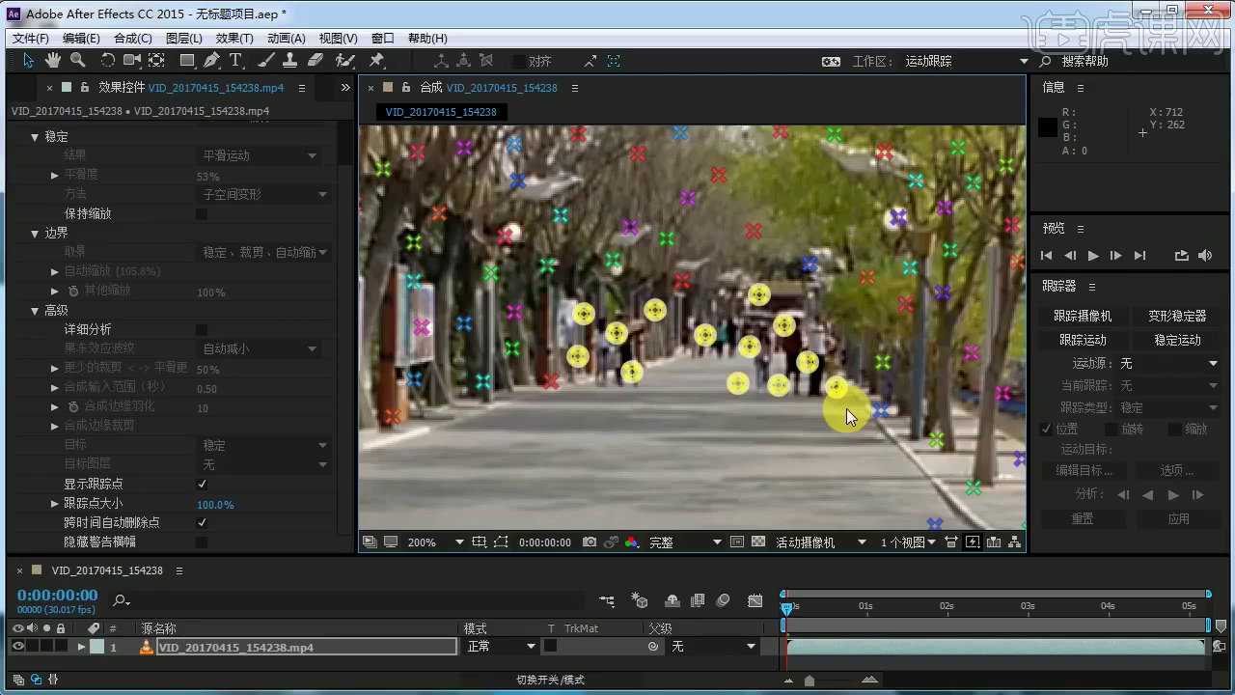
{"action": "key", "text": "Delete"}
{"action": "scroll", "coordinate": [805, 435], "scroll_direction": "down", "scroll_amount": 2}
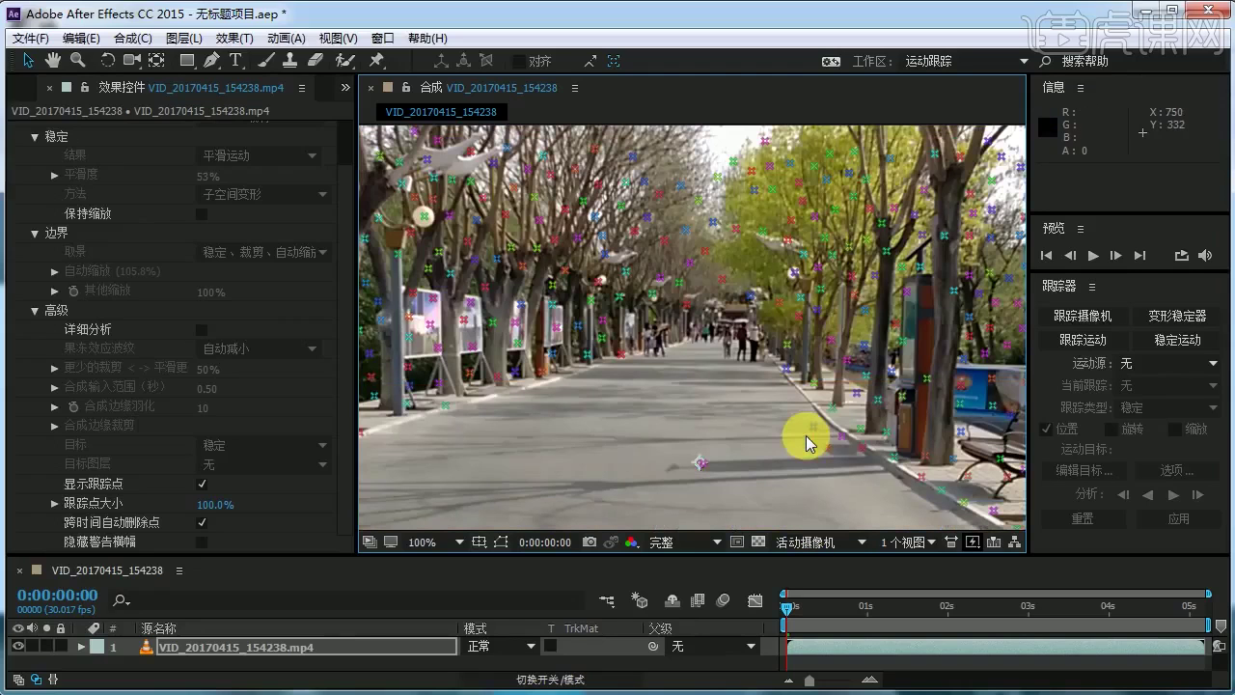
- Delete the track points around the distant pedestrians at 0:00:01:03 and 0:00:02:12
{"action": "left_click_drag", "start_coordinate": [789, 615], "coordinate": [879, 621]}
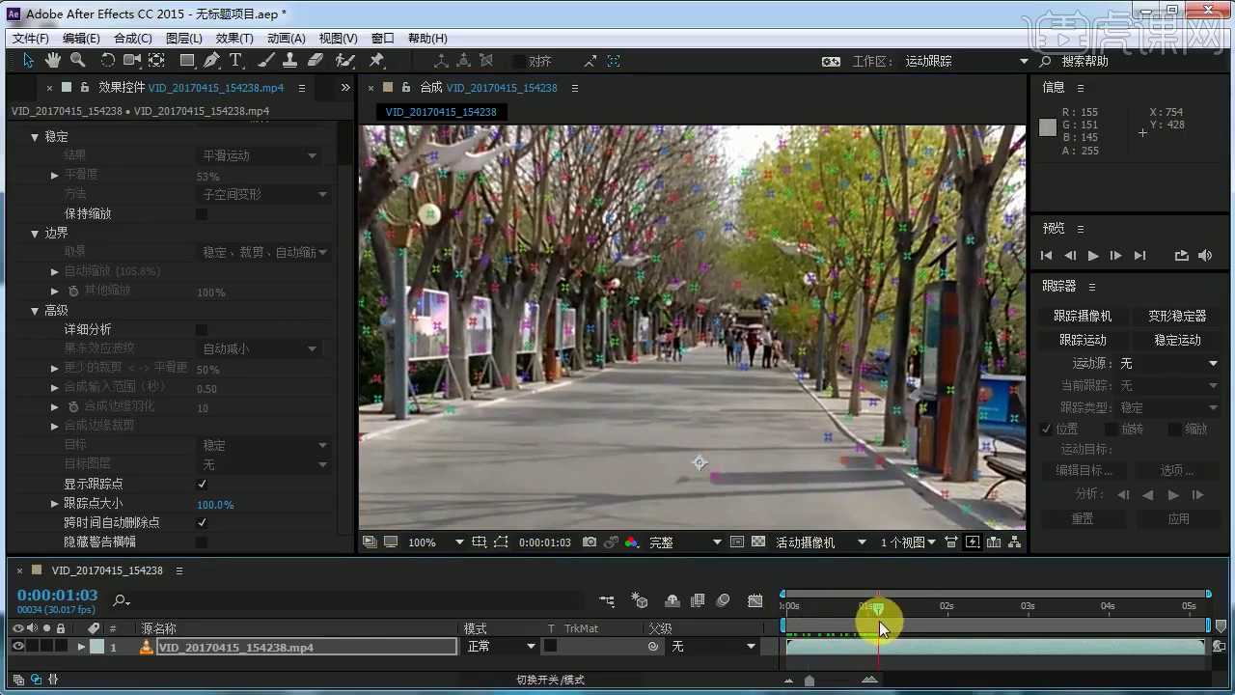
{"action": "left_click_drag", "start_coordinate": [650, 356], "coordinate": [777, 386]}
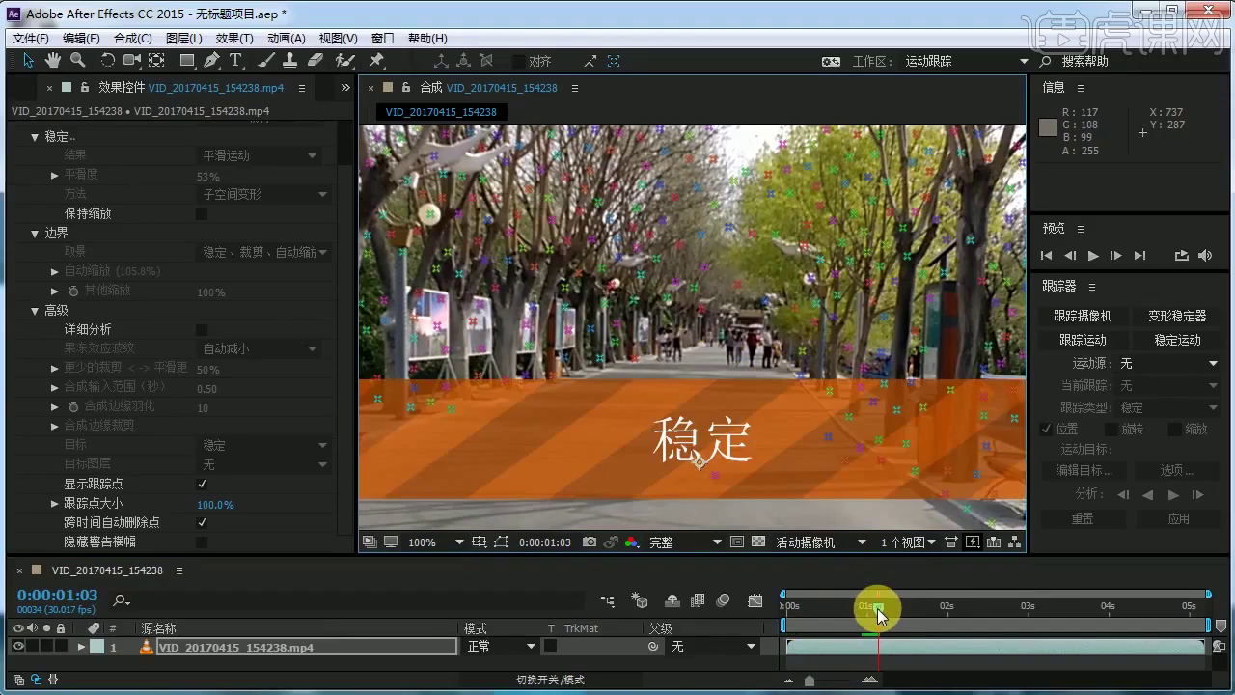
{"action": "left_click_drag", "start_coordinate": [876, 612], "coordinate": [984, 622]}
{"action": "mouse_move", "coordinate": [682, 334]}
{"action": "left_mouse_down"}
{"action": "mouse_move", "coordinate": [778, 328]}
{"action": "mouse_move", "coordinate": [808, 358]}
{"action": "mouse_move", "coordinate": [796, 396]}
{"action": "left_mouse_up"}
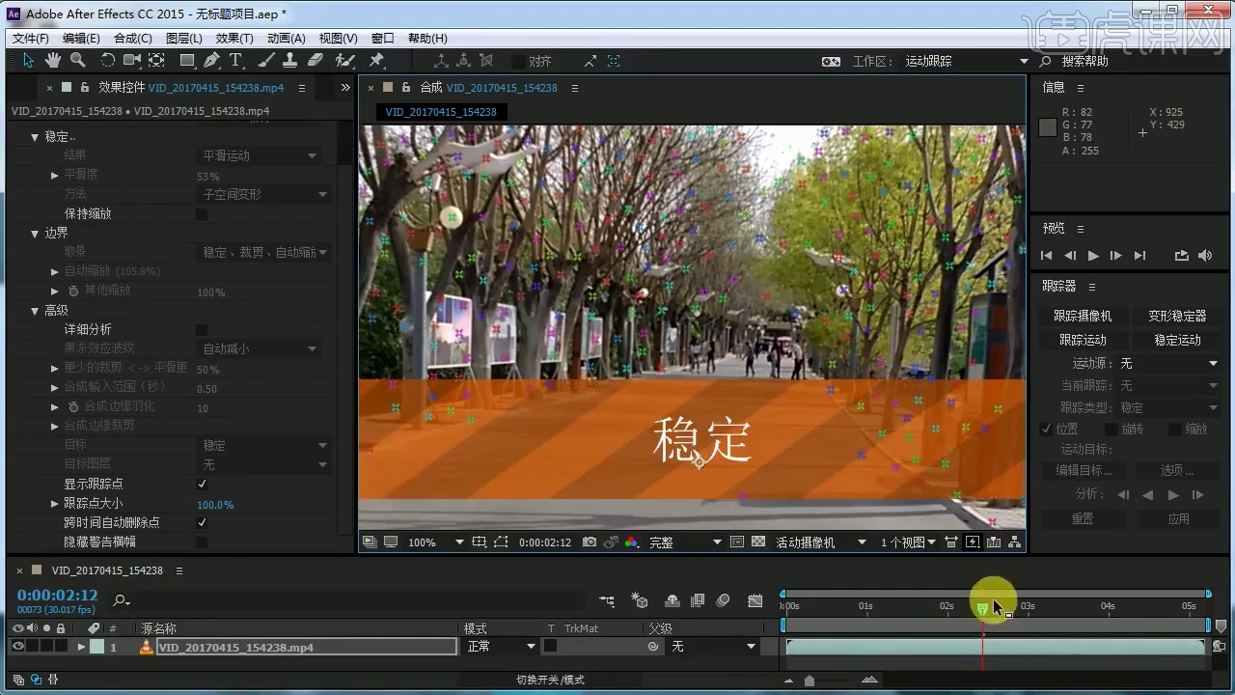
- Remove the track points on the pedestrians at the road's far end at 0:00:03:17 and 0:00:04:18
{"action": "left_click_drag", "start_coordinate": [982, 615], "coordinate": [1075, 618]}
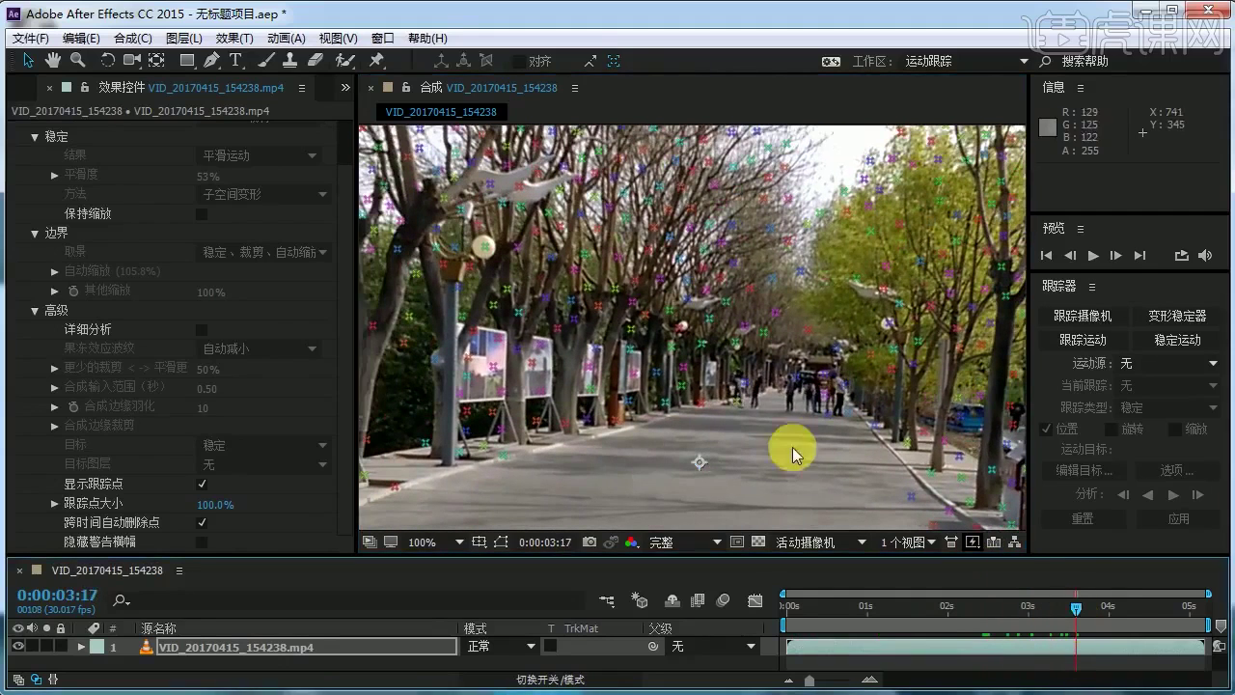
{"action": "left_click_drag", "start_coordinate": [725, 413], "coordinate": [816, 349]}
{"action": "key", "text": "Delete"}
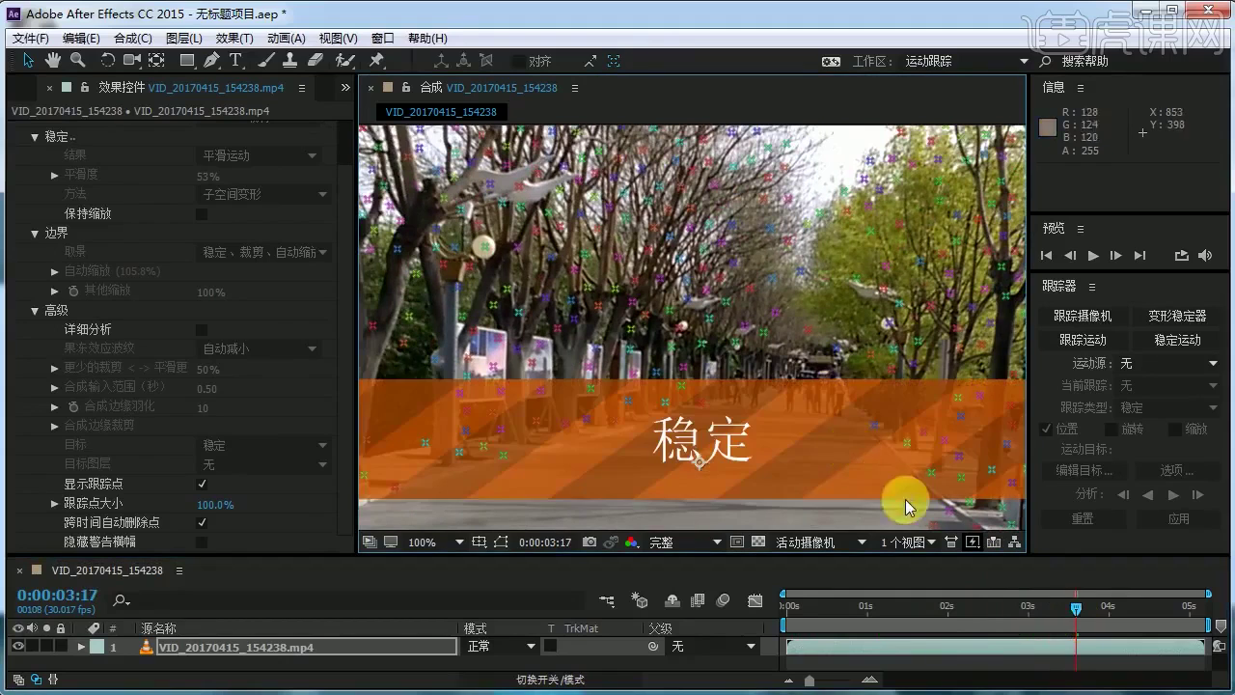
{"action": "left_click_drag", "start_coordinate": [1076, 607], "coordinate": [1160, 608]}
{"action": "left_click_drag", "start_coordinate": [703, 328], "coordinate": [829, 418]}
{"action": "key", "text": "Delete"}
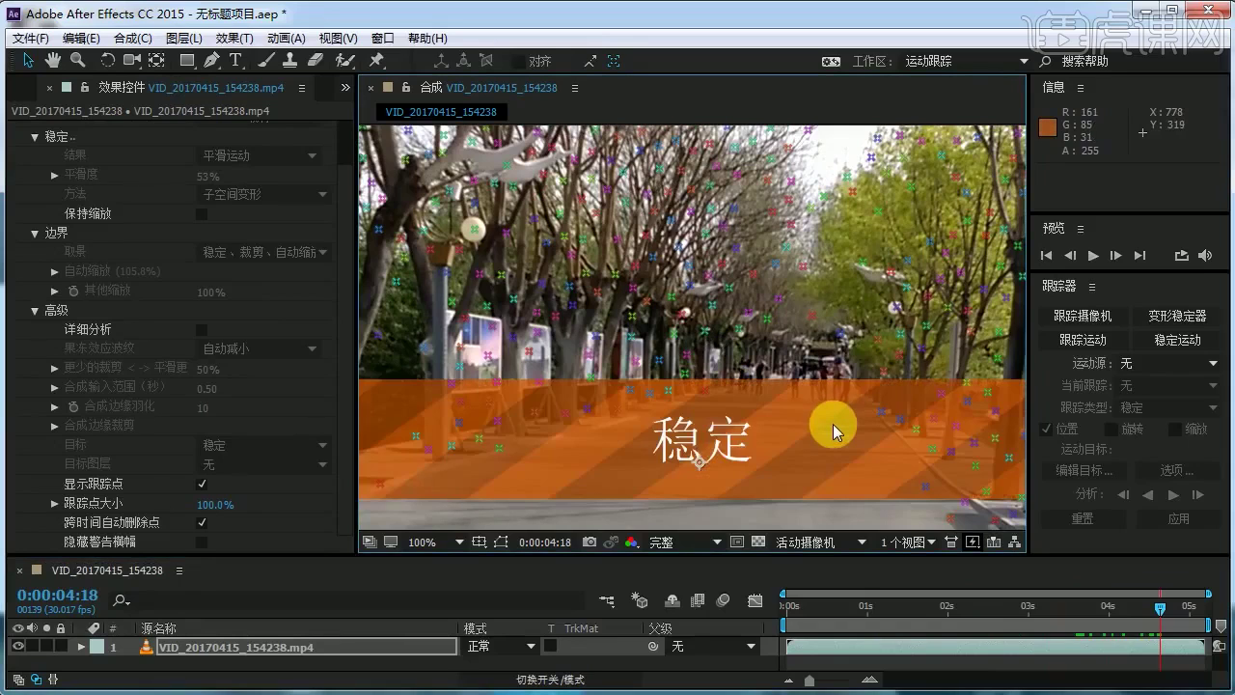
- Turn off Show Track Points (显示跟踪点) and preview the stabilized footage with the whole frame in view
{"action": "left_click", "coordinate": [455, 542]}
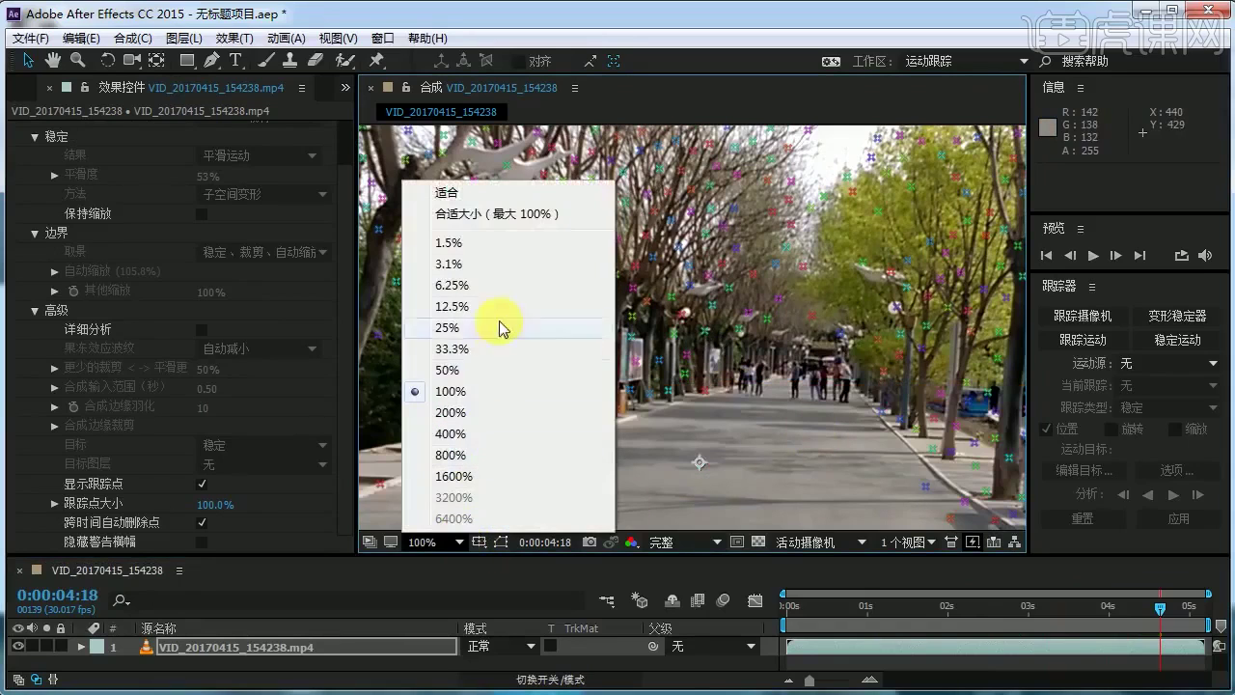
{"action": "left_click", "coordinate": [488, 220]}
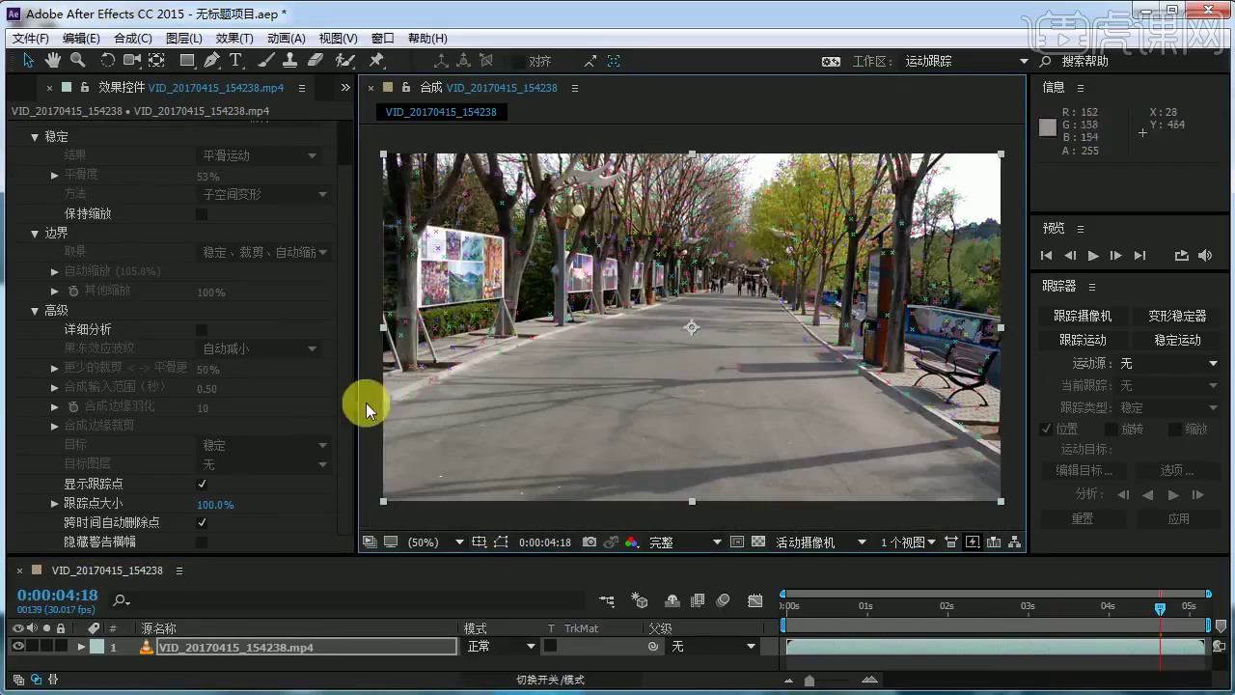
{"action": "left_click", "coordinate": [202, 483]}
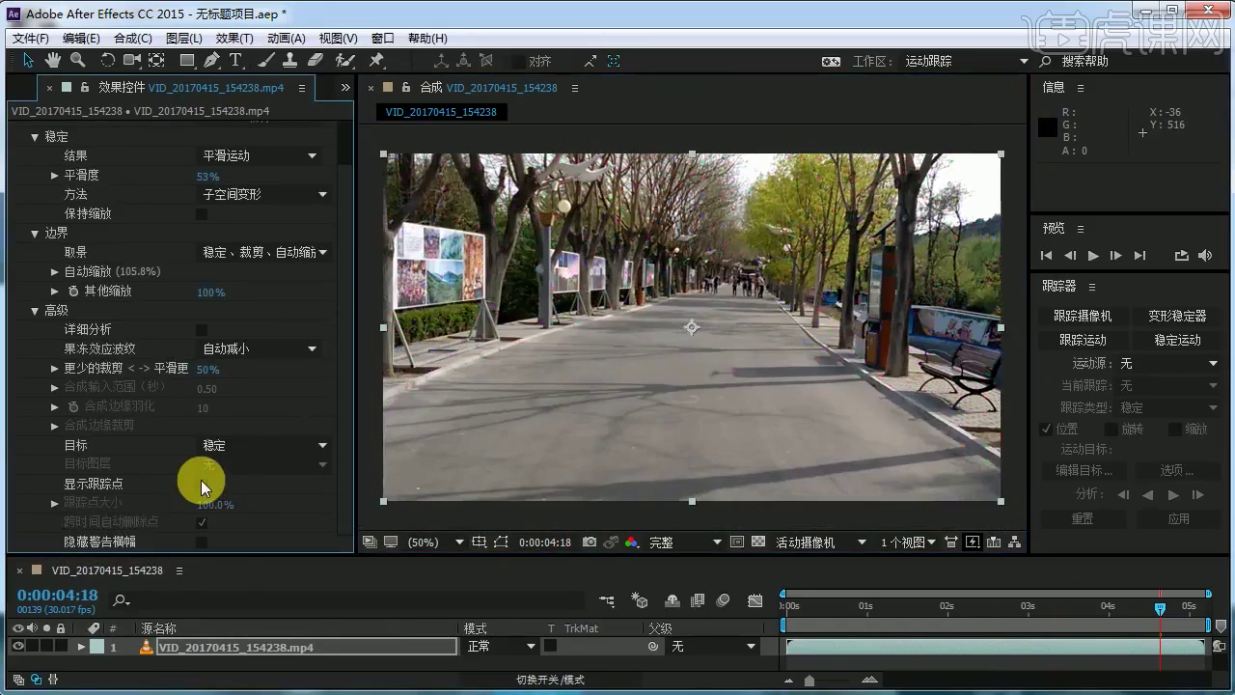
{"action": "left_click", "coordinate": [1095, 258]}
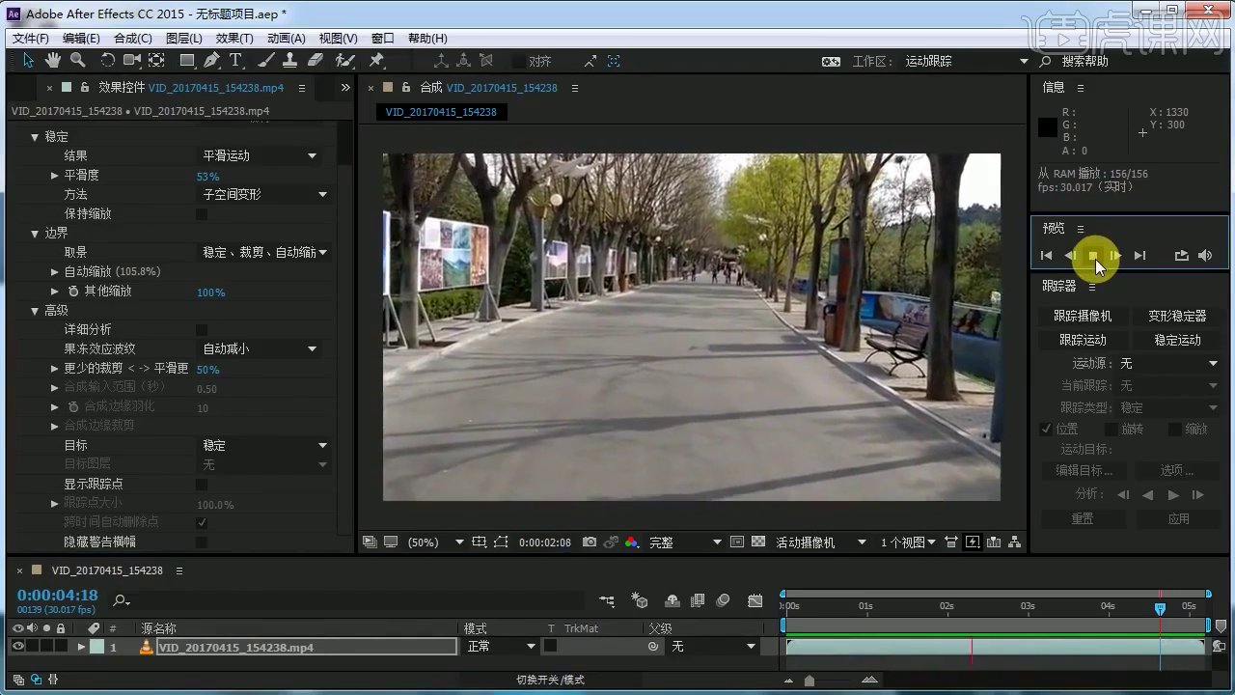
{"action": "left_click", "coordinate": [1095, 256]}
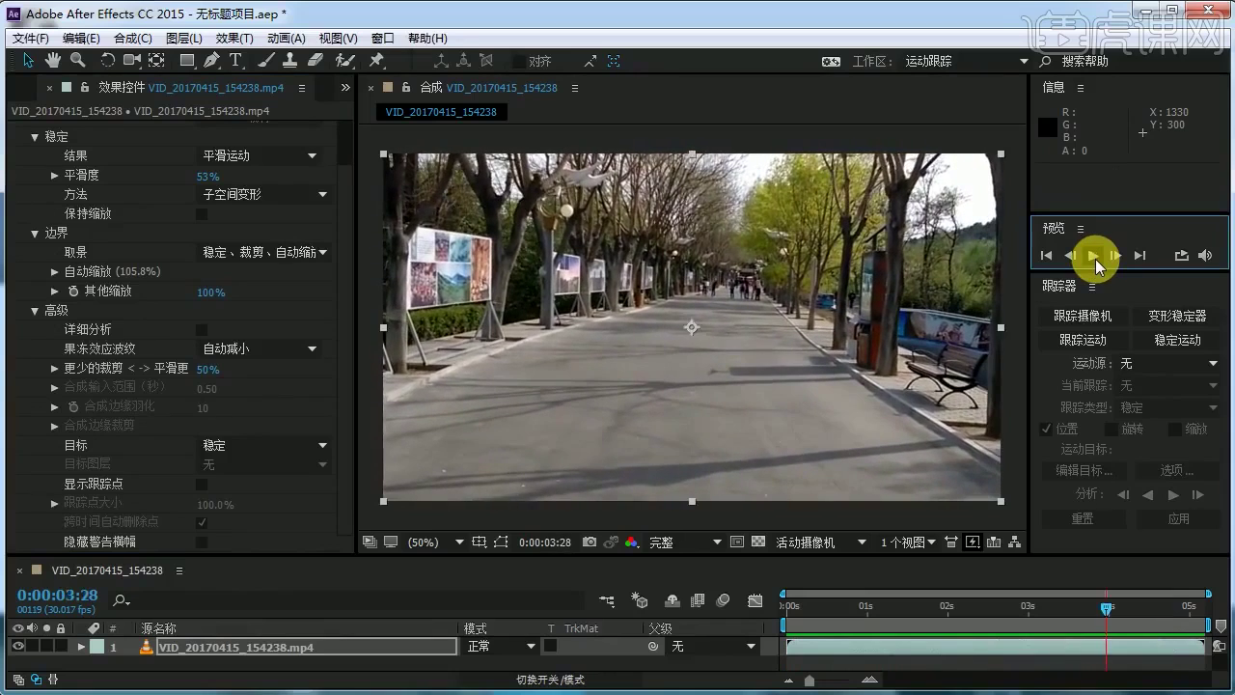